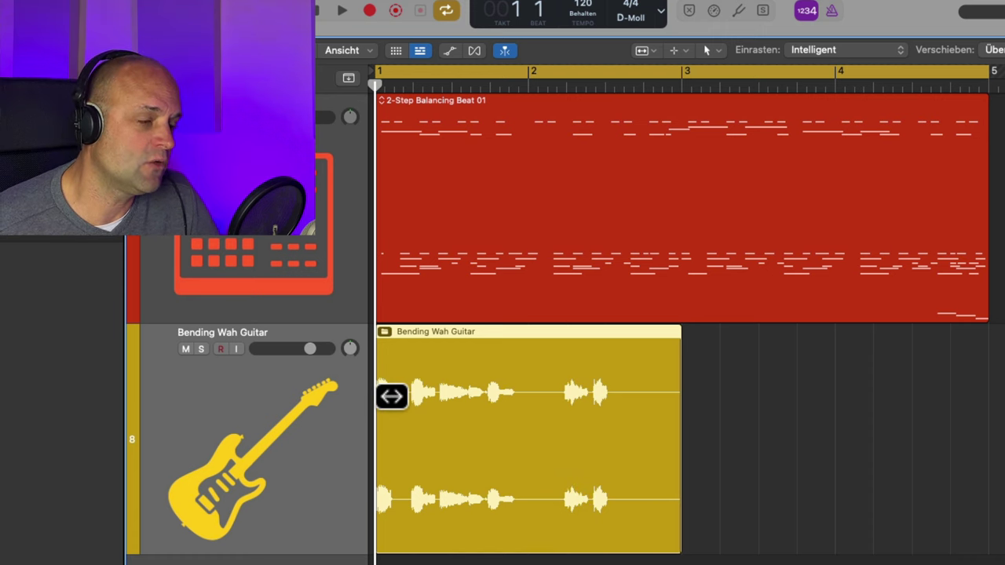
# Step: Slip the waveform inside the Bending Wah Guitar region by varying amounts, keeping the region boundaries in place
pyautogui.moveTo(400, 397); pyautogui.dragTo(439, 400)
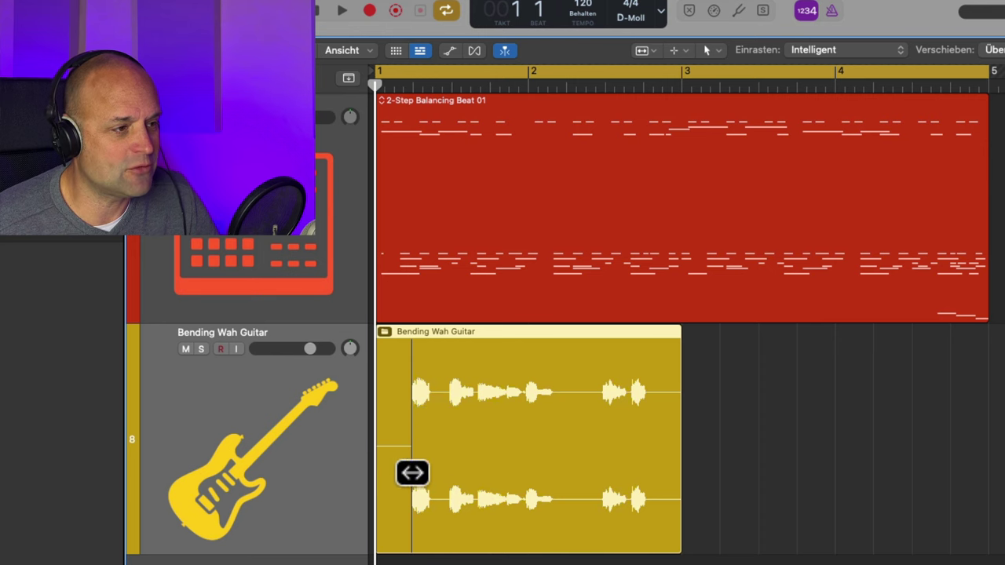
pyautogui.moveTo(451, 441); pyautogui.dragTo(532, 432)
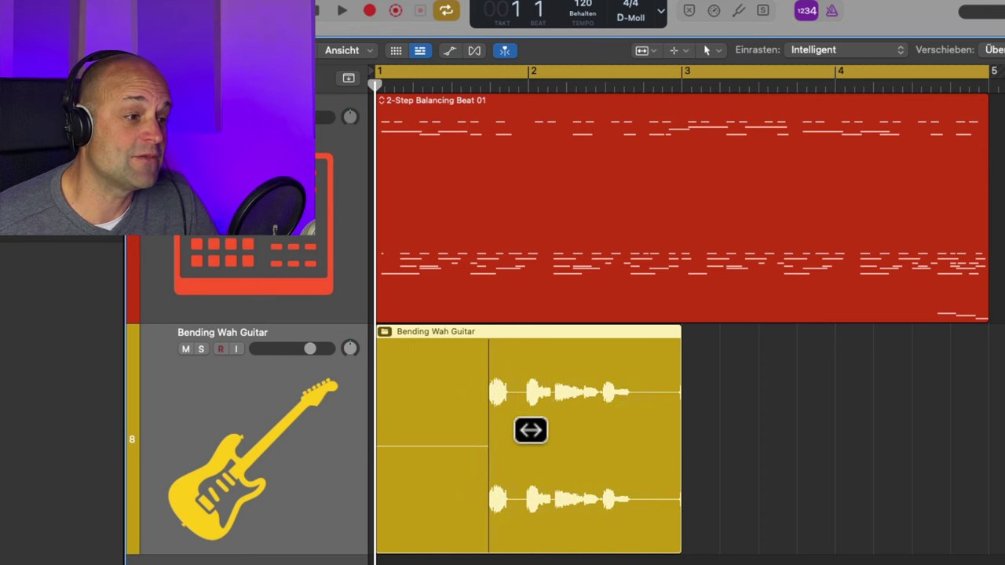
pyautogui.moveTo(542, 395)
pyautogui.mouseDown()
pyautogui.moveTo(477, 400)
pyautogui.moveTo(544, 403)
pyautogui.mouseUp()
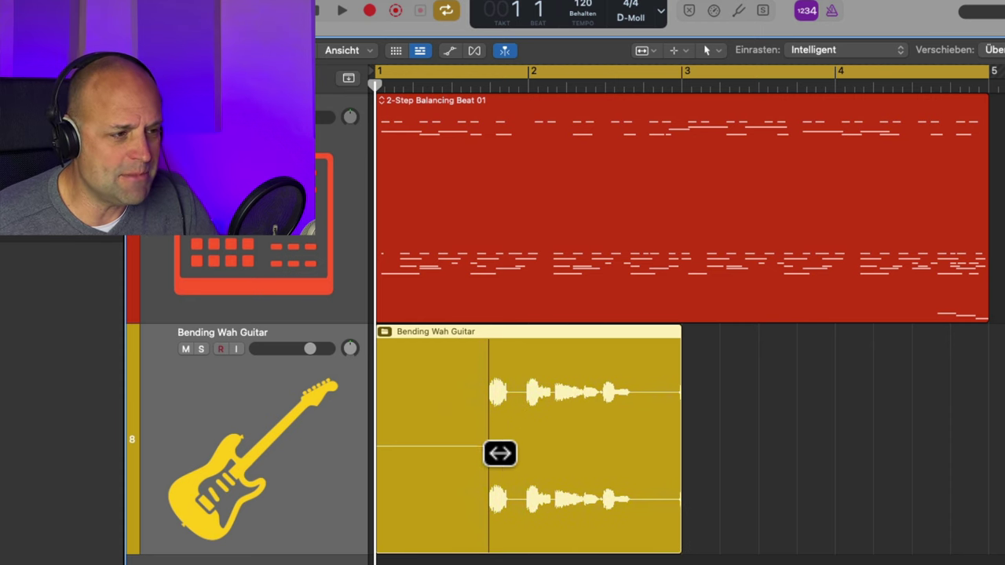
pyautogui.moveTo(501, 453); pyautogui.dragTo(566, 432)
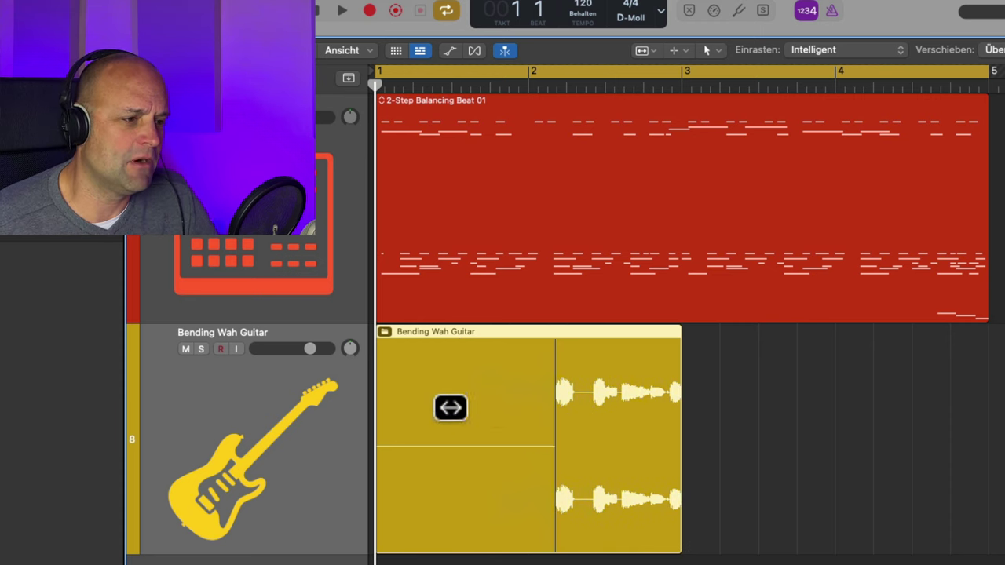
pyautogui.moveTo(451, 408); pyautogui.dragTo(582, 438)
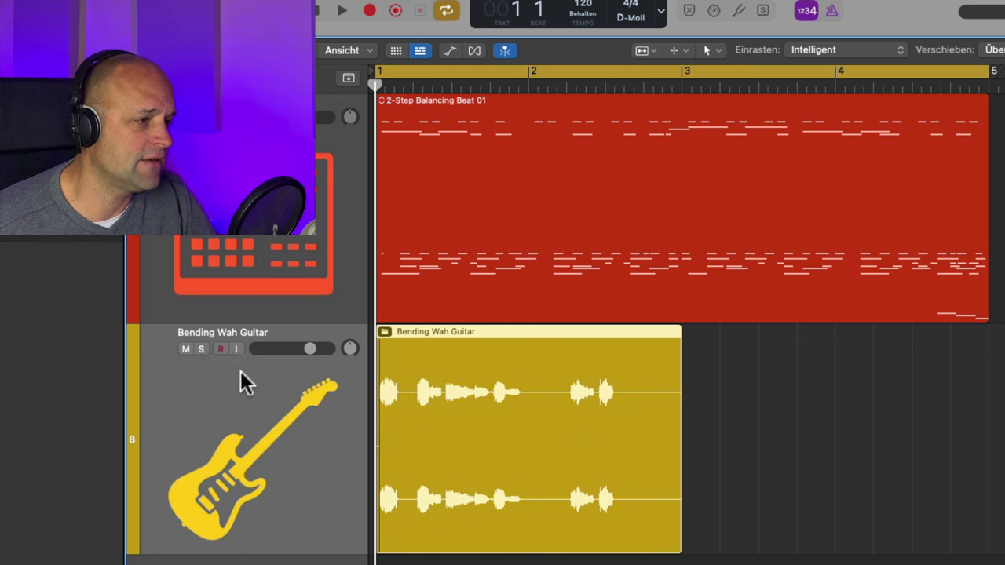
# Step: Solo the Bending Wah Guitar track and play the region over its two-bar cycle
pyautogui.click(201, 349)
pyautogui.press('space')
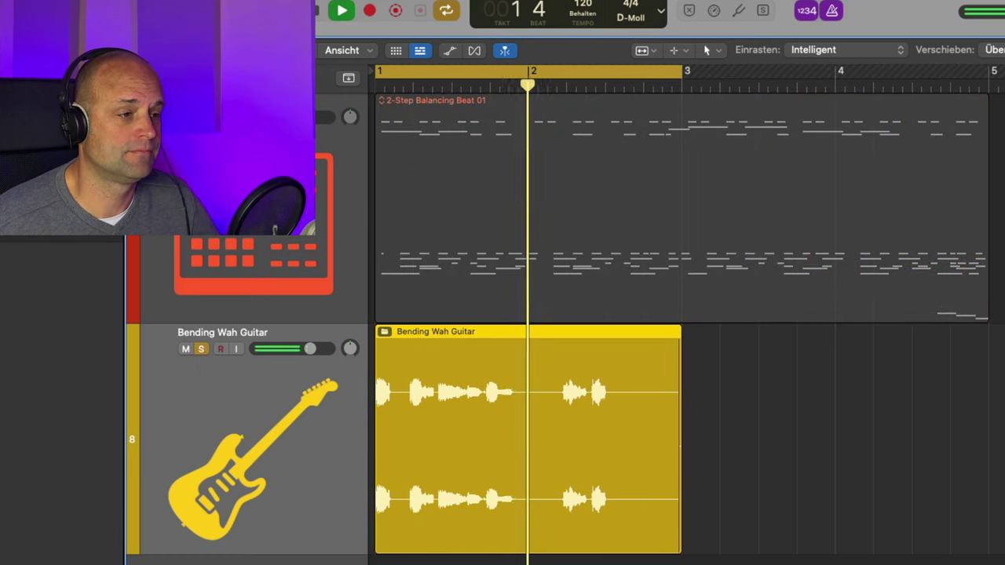
pyautogui.press('space')
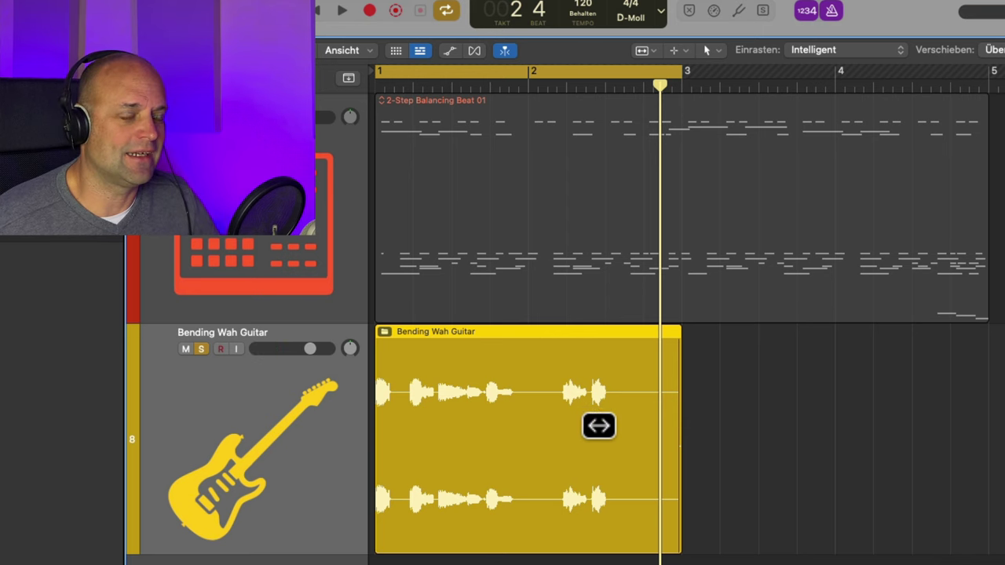
# Step: Slip the guitar region's audio progressively earlier until only its last notes remain, auditioning the soloed result from the start
pyautogui.moveTo(598, 425); pyautogui.dragTo(567, 436)
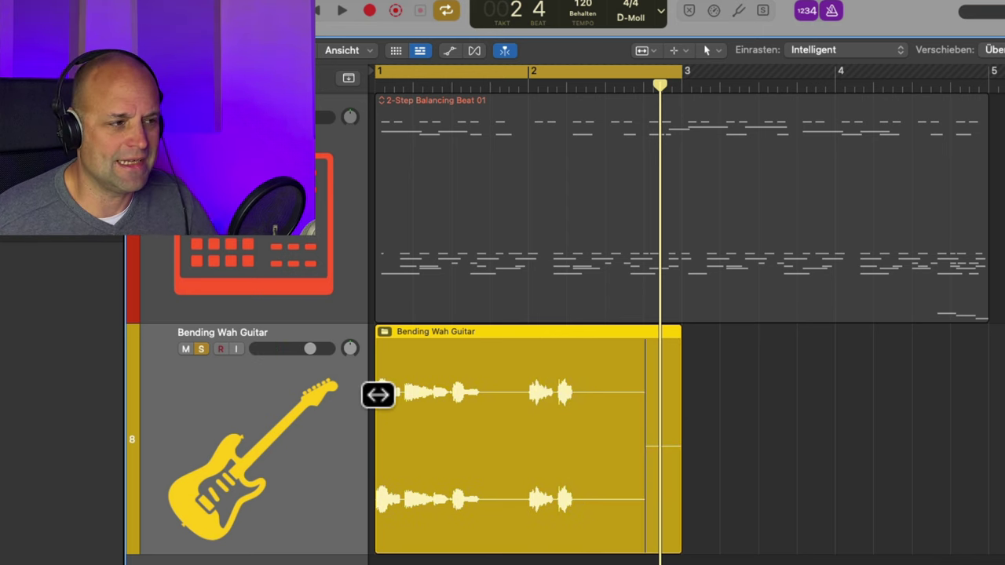
pyautogui.press('space')
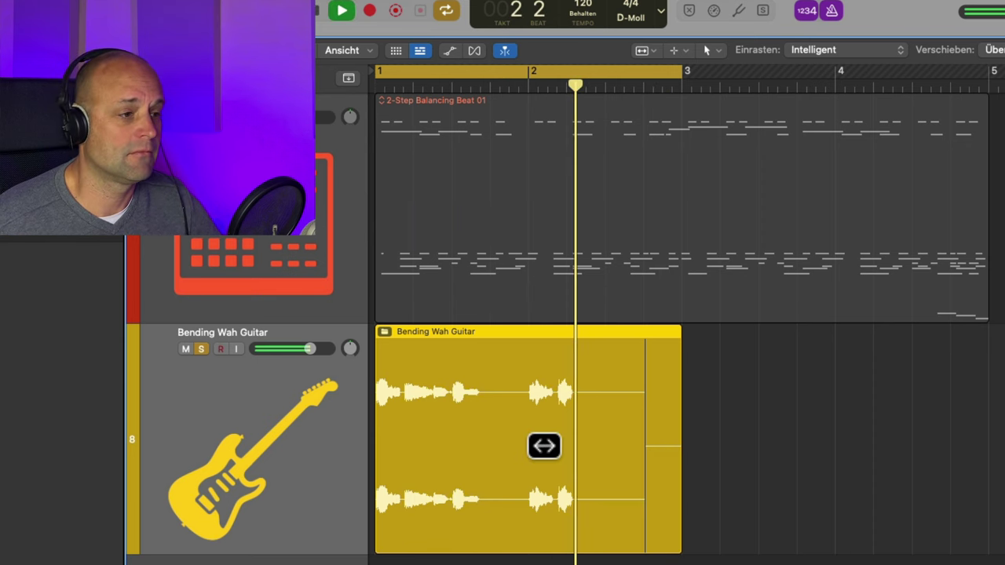
pyautogui.moveTo(541, 447); pyautogui.dragTo(394, 458)
pyautogui.press('space')
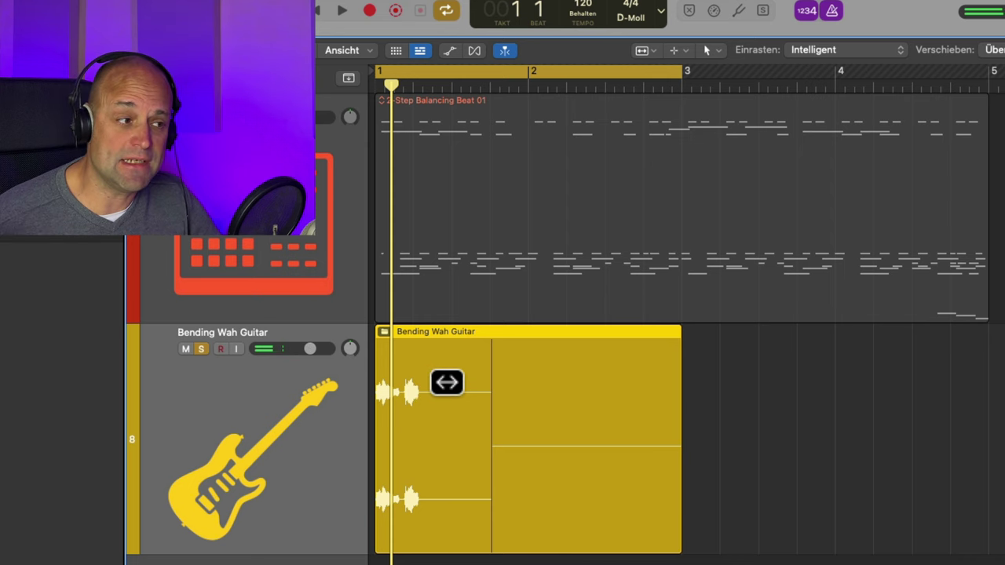
pyautogui.press('space')
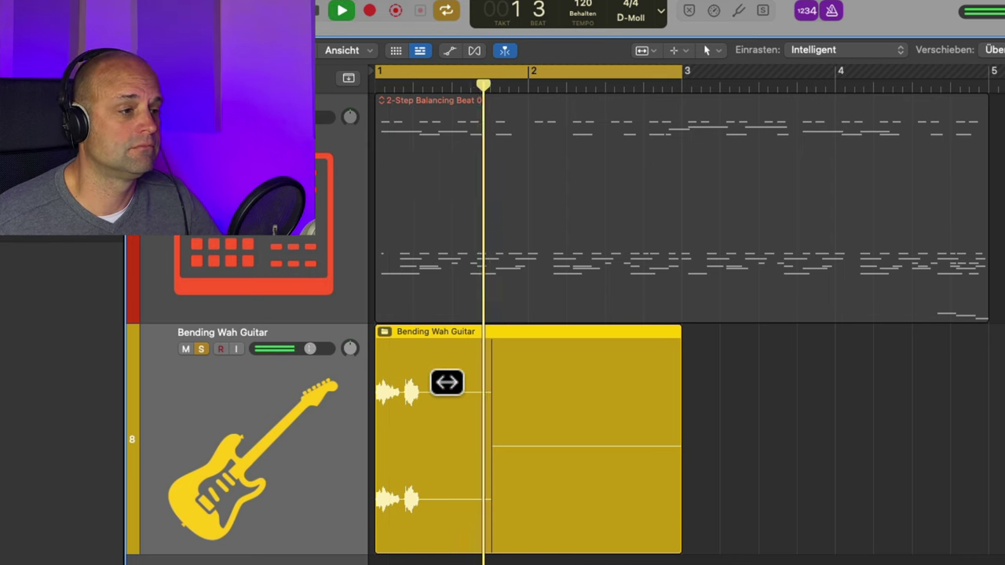
pyautogui.press('Return')
pyautogui.press('space')
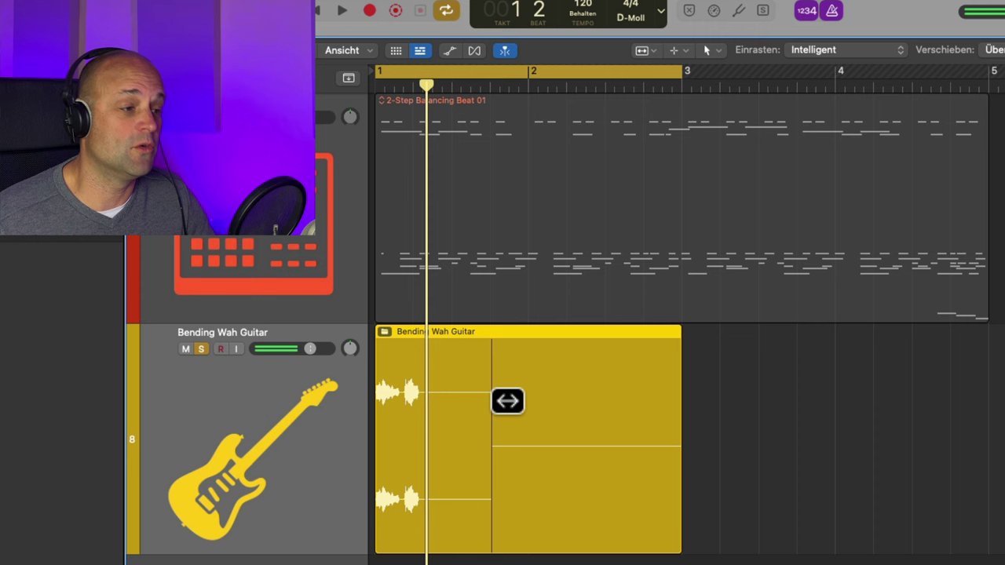
# Step: Slip the guitar audio back so its first note falls at the region start, and unsolo the track
pyautogui.moveTo(402, 390); pyautogui.dragTo(410, 418)
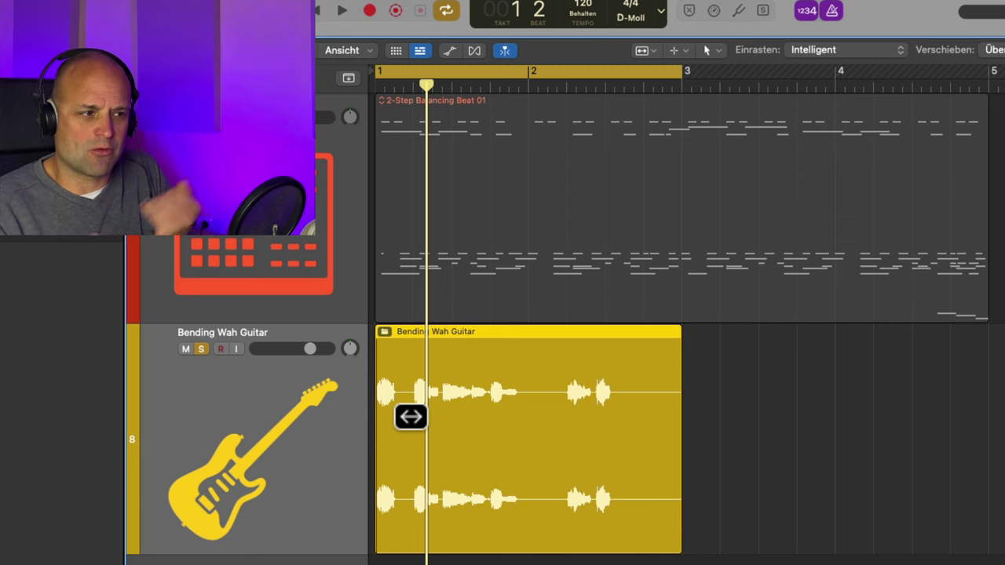
pyautogui.click(200, 349)
# Step: Select the 2-Step Balancing Beat 01 track and try to slip the notes inside its region
pyautogui.click(302, 236)
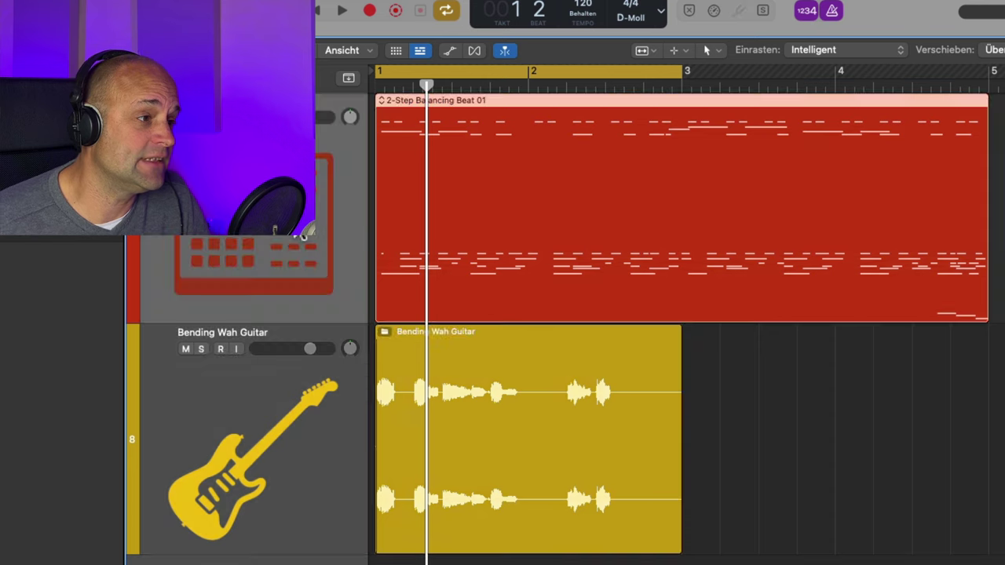
pyautogui.moveTo(466, 211); pyautogui.dragTo(720, 246)
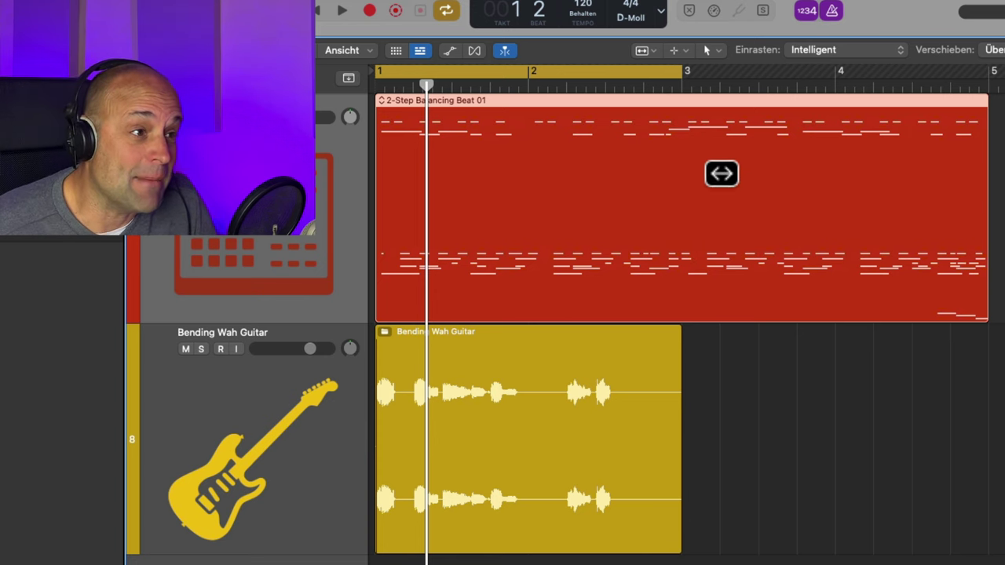
# Step: Switch to the Rotation tool (Rotationswerkzeug) and rotate the notes within the 2-Step Balancing Beat 01 region
pyautogui.click(644, 50)
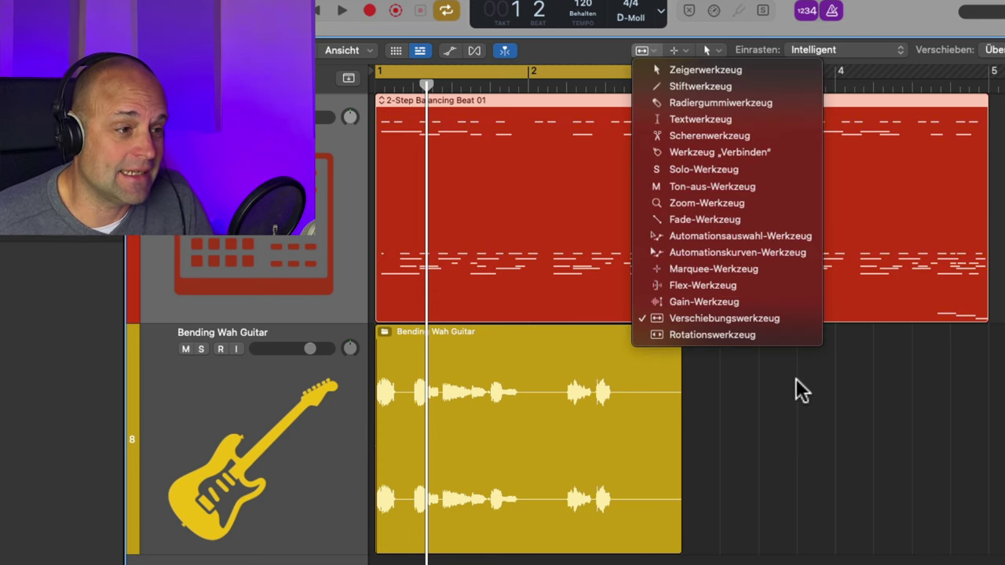
pyautogui.click(758, 336)
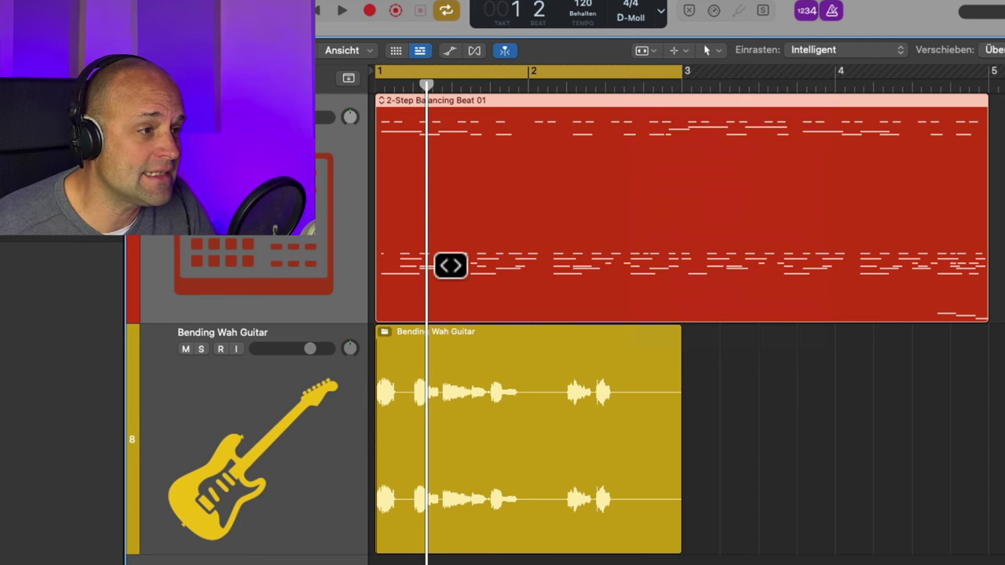
pyautogui.moveTo(451, 266); pyautogui.dragTo(608, 268)
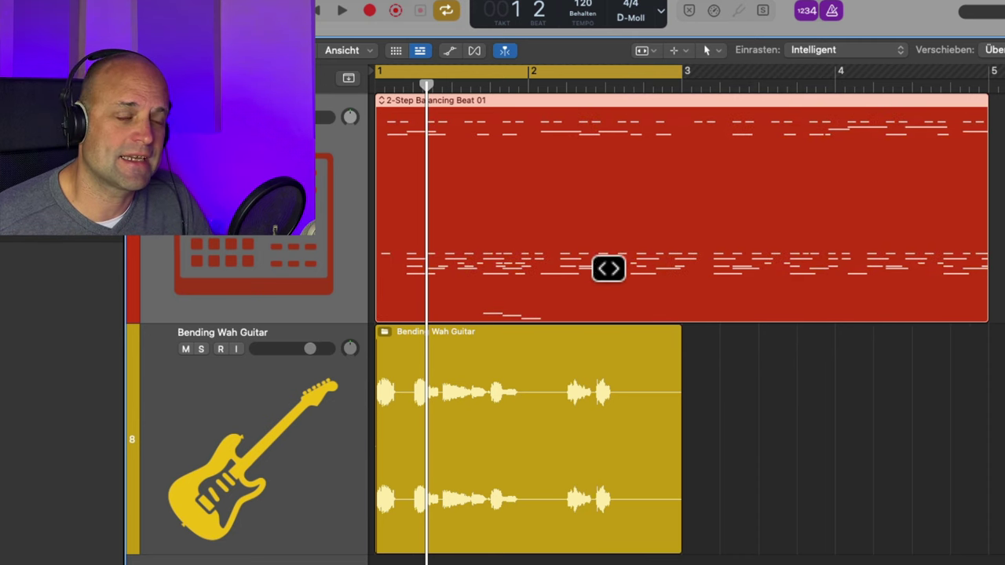
pyautogui.moveTo(512, 267); pyautogui.dragTo(719, 260)
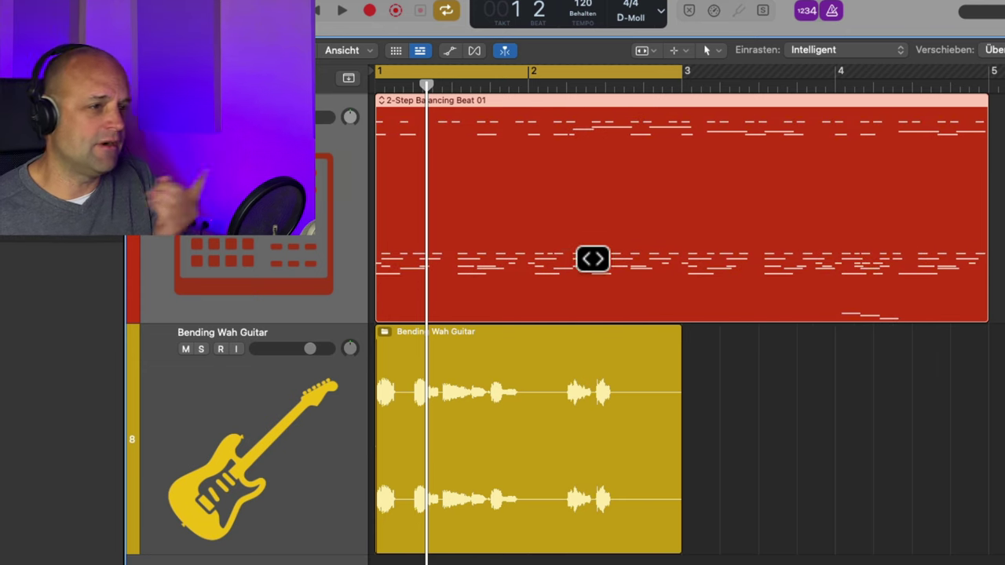
pyautogui.moveTo(593, 259); pyautogui.dragTo(664, 269)
# Step: Rotate the audio within the Bending Wah Guitar region to a later position
pyautogui.click(471, 497)
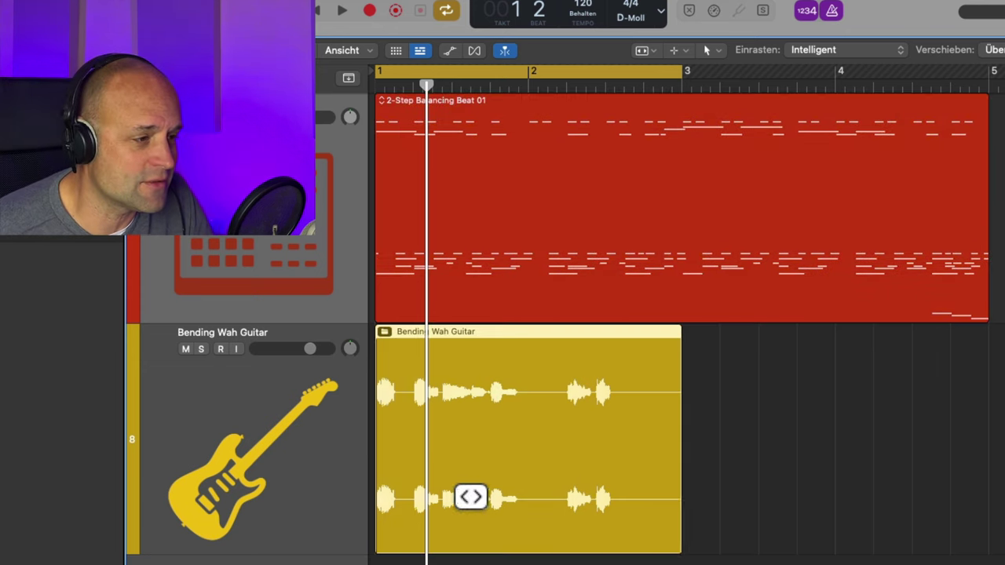
pyautogui.moveTo(472, 497); pyautogui.dragTo(559, 471)
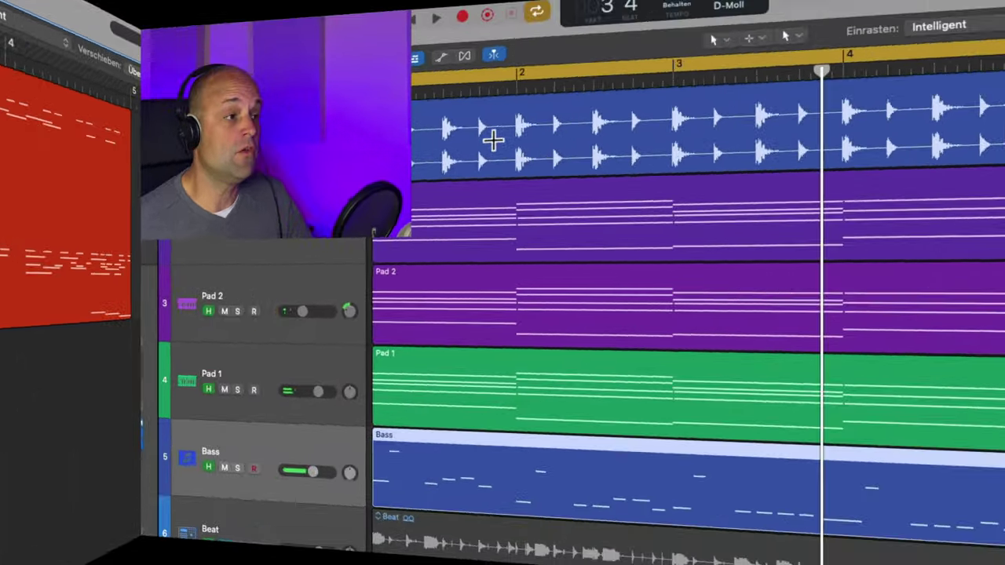
# Step: Play the arrangement with the Beat, Guit, Pad and Bass tracks from the beginning, and stop playback
pyautogui.press('Return')
pyautogui.press('space')
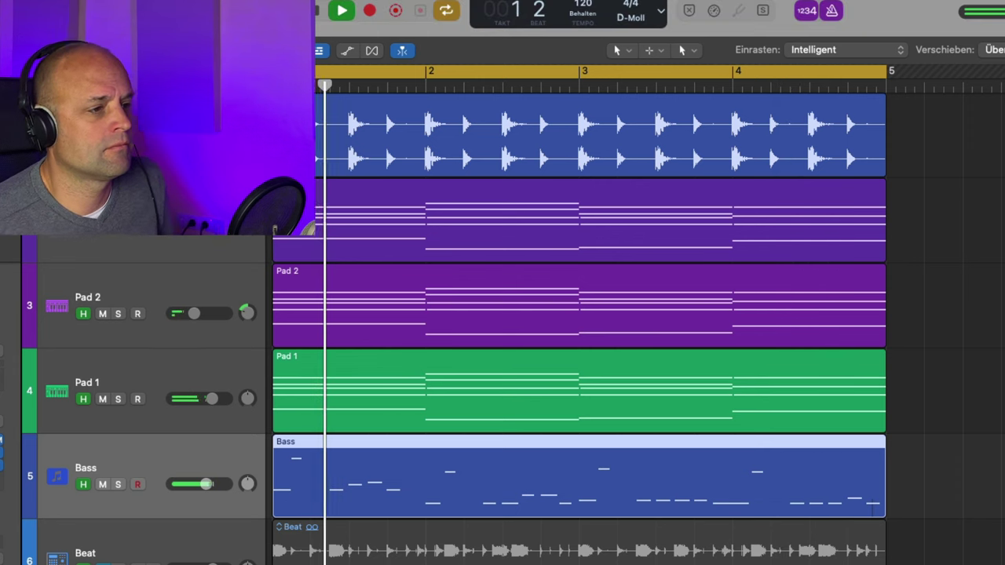
pyautogui.press('space')
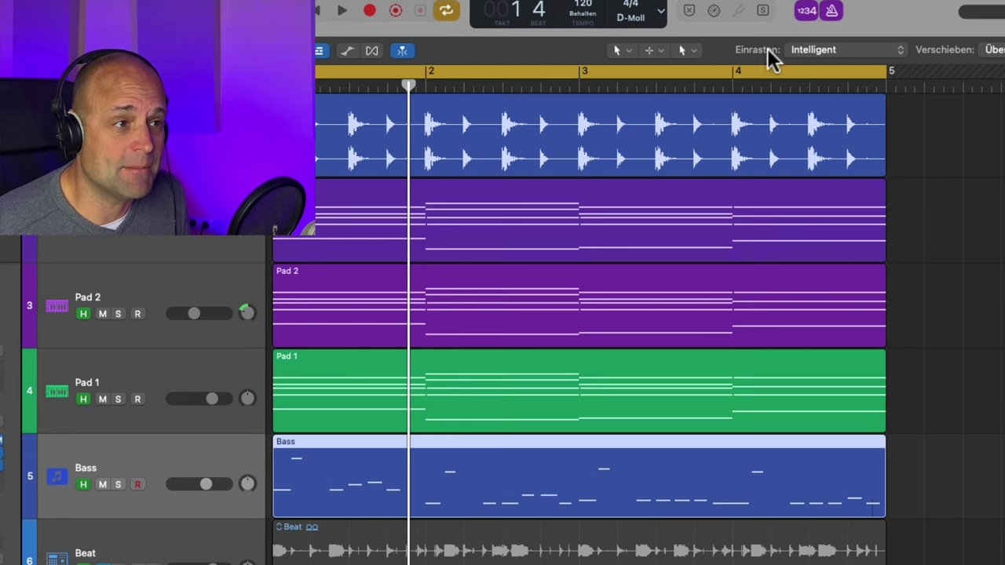
# Step: Set the arrangement's snap mode (Einrasten) to Rasterwert
pyautogui.click(900, 51)
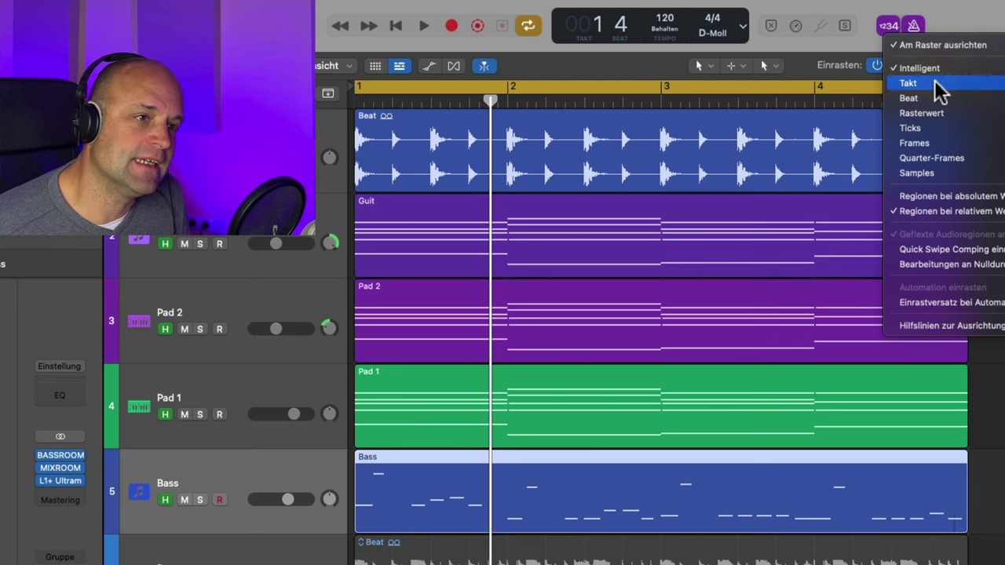
pyautogui.click(920, 113)
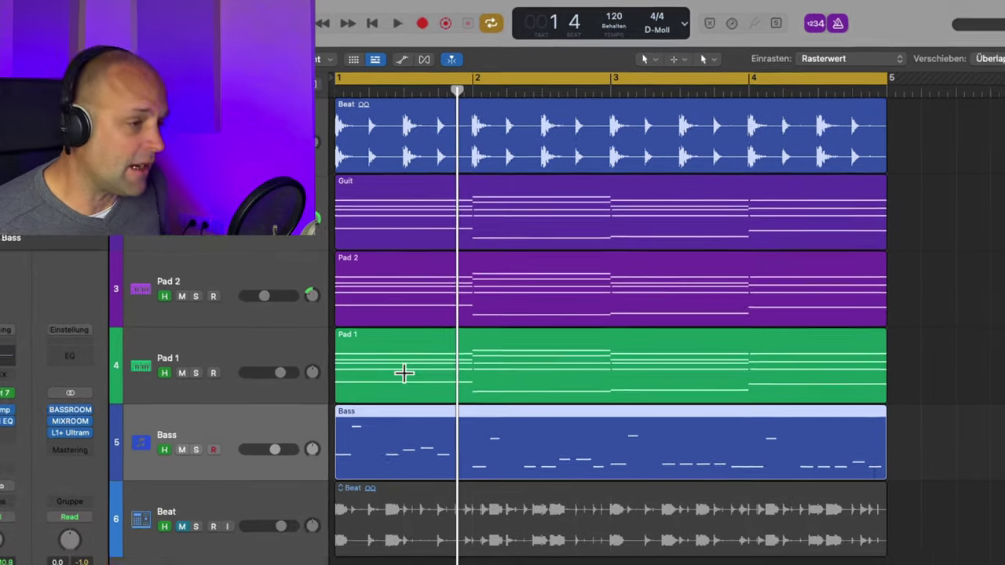
# Step: Activate the Rotation tool for the arrangement and open the Bass region in the Pianorolle
pyautogui.press('6')
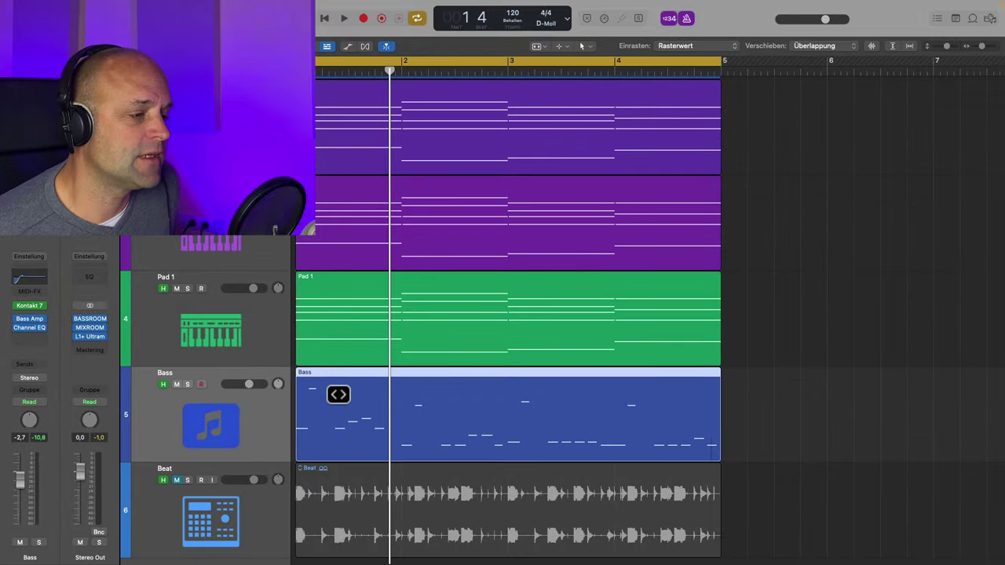
pyautogui.doubleClick(346, 373)
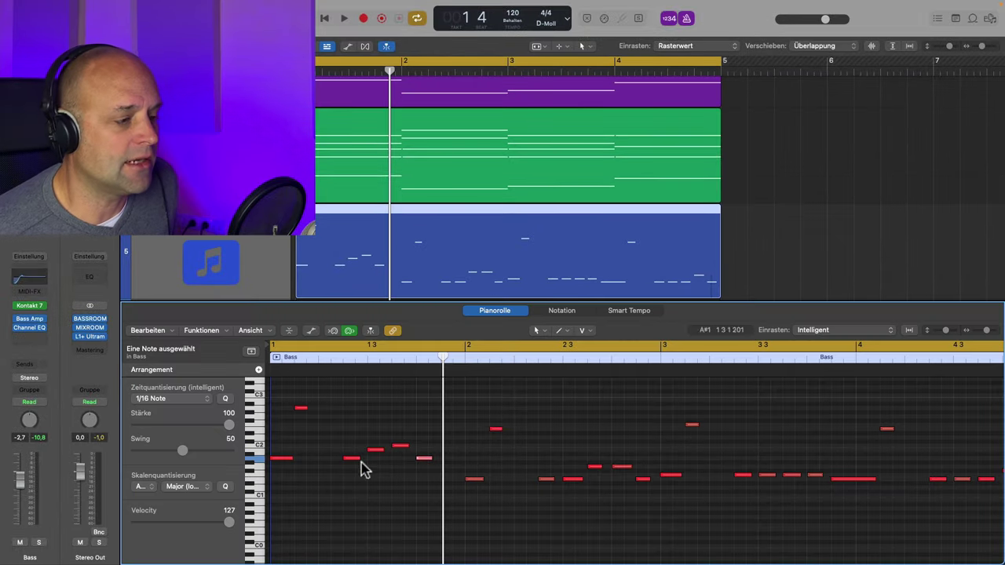
pyautogui.scroll(-3, 358, 260)
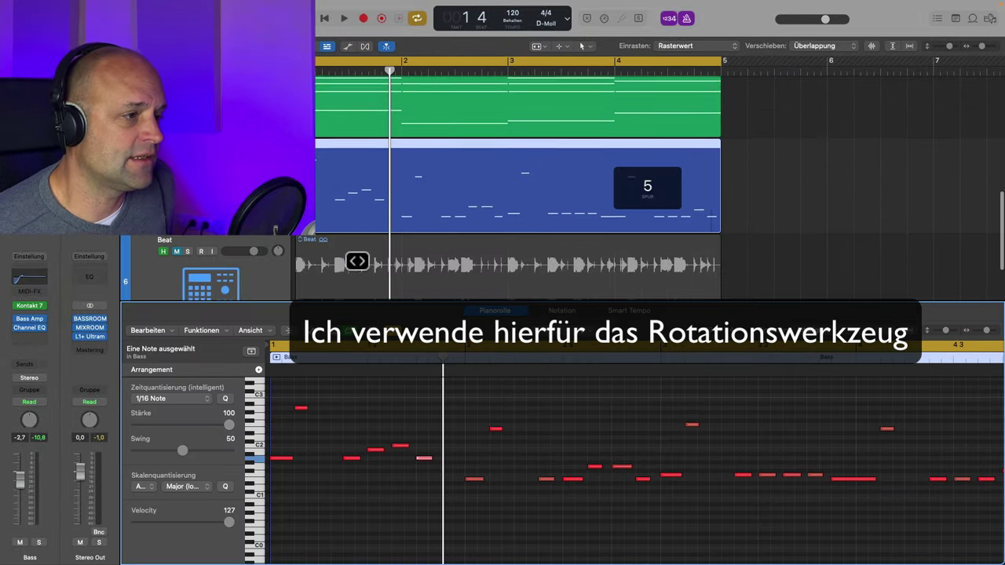
# Step: Rotate the Bass region's notes later in two steps of an eighth note each, playing back the arrangement after each shift
pyautogui.moveTo(333, 157); pyautogui.dragTo(347, 156)
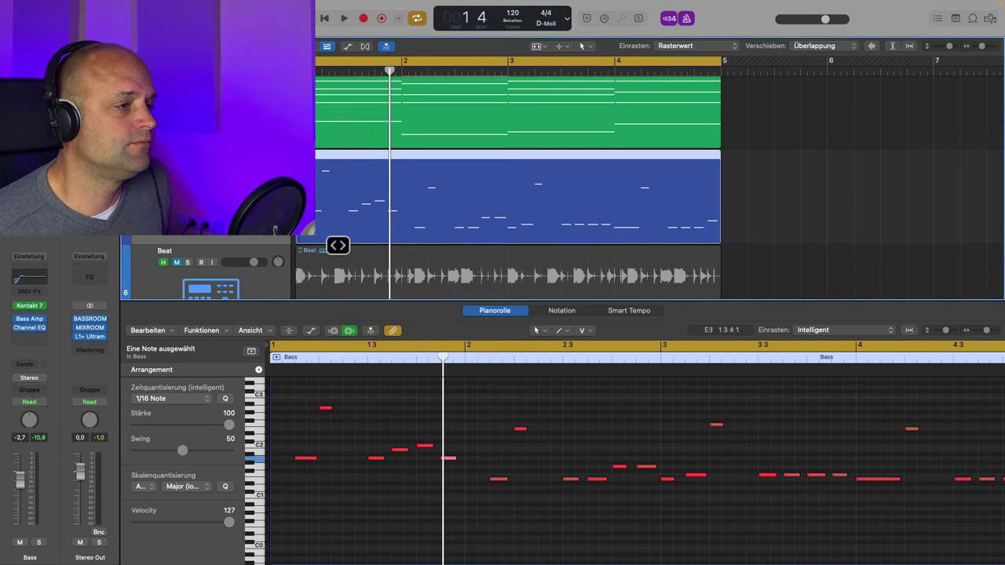
pyautogui.press('space')
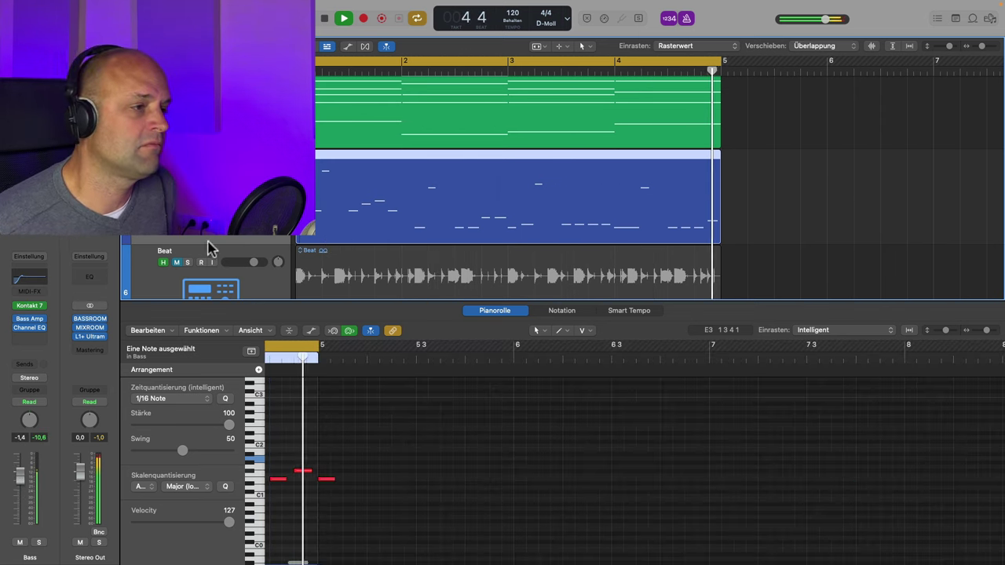
pyautogui.press('space')
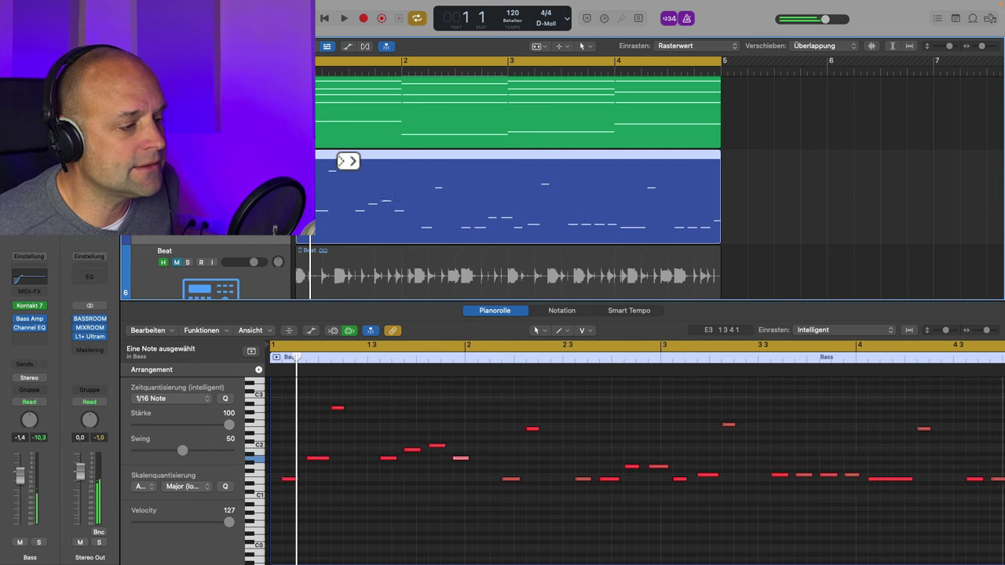
pyautogui.moveTo(346, 162); pyautogui.dragTo(352, 162)
pyautogui.press('space')
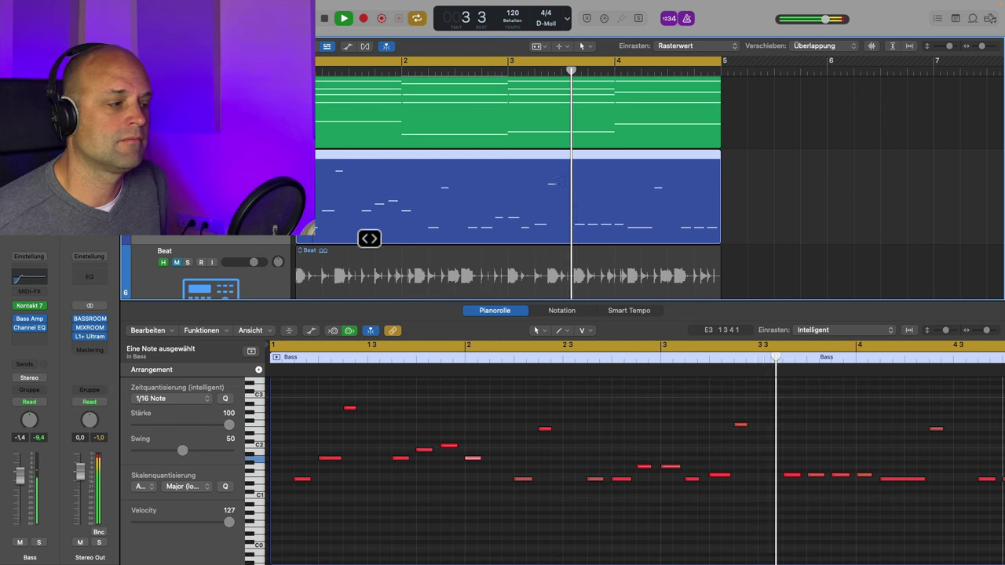
# Step: Raise the Bass channel's volume to -0.4 dB during playback, and stop playback
pyautogui.moveTo(21, 477); pyautogui.dragTo(20, 473)
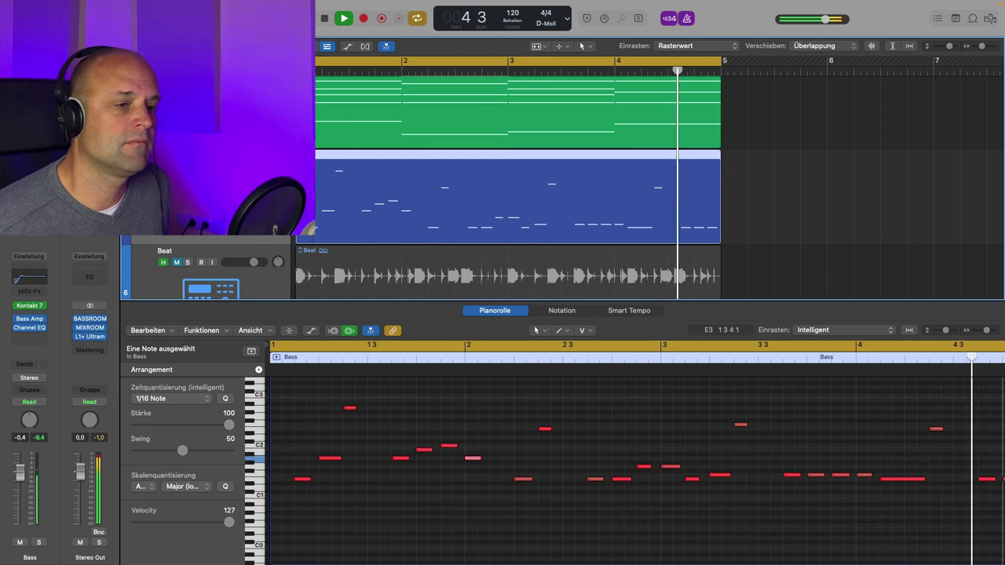
pyautogui.press('space')
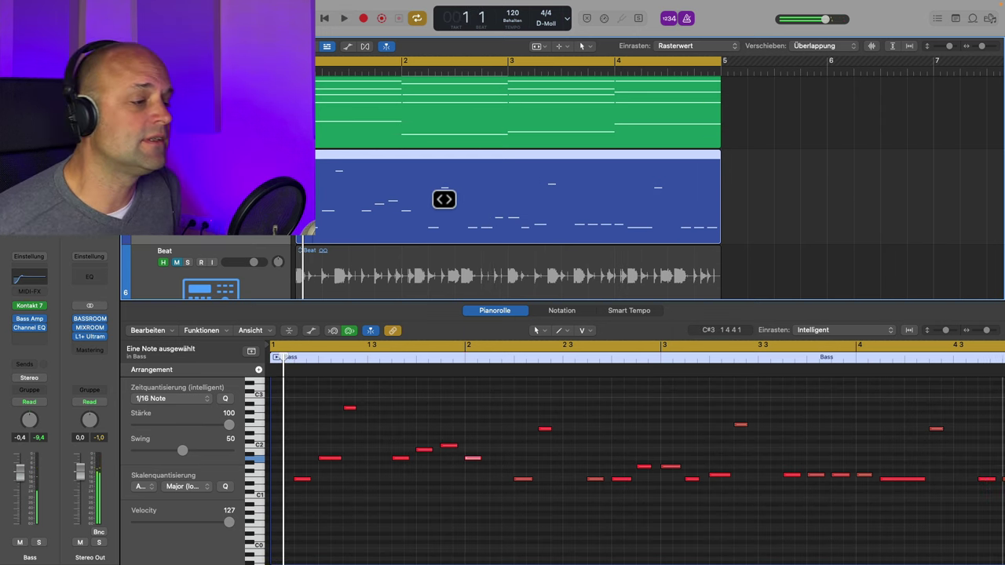
# Step: Return the Bass region's notes to their original position, with the first note at the region start
pyautogui.moveTo(444, 198); pyautogui.dragTo(456, 198)
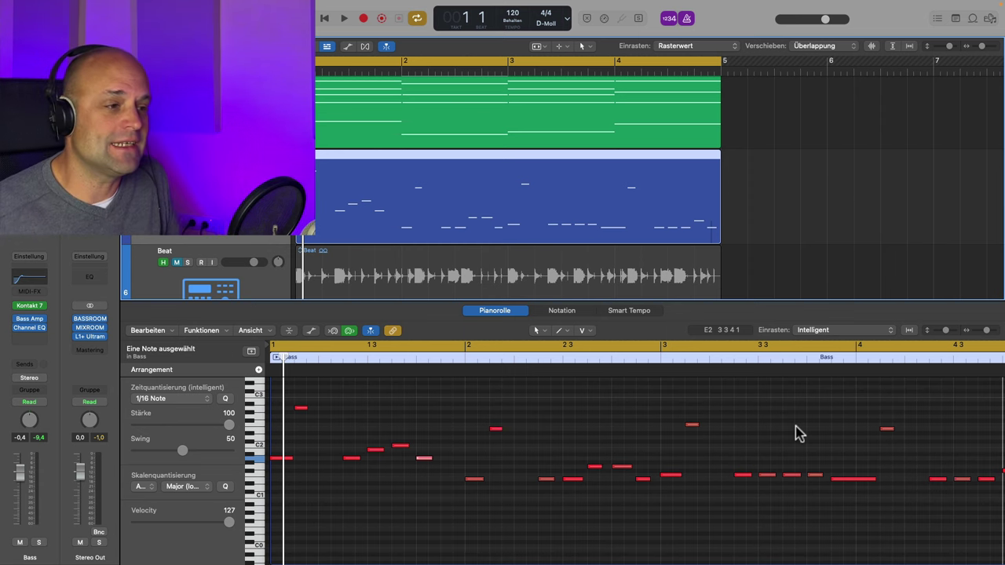
# Step: Play the arrangement and rotate the Bass region's notes earlier by a sixteenth note twice, auditioning the shifted bass line before stopping playback
pyautogui.press('space')
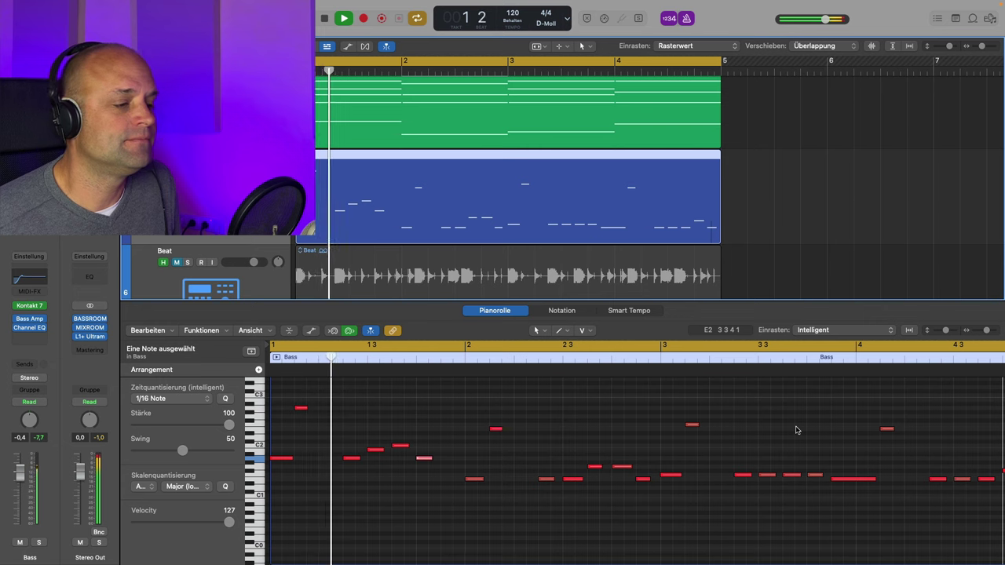
pyautogui.click(276, 466)
pyautogui.hotkey('alt', 'Left')
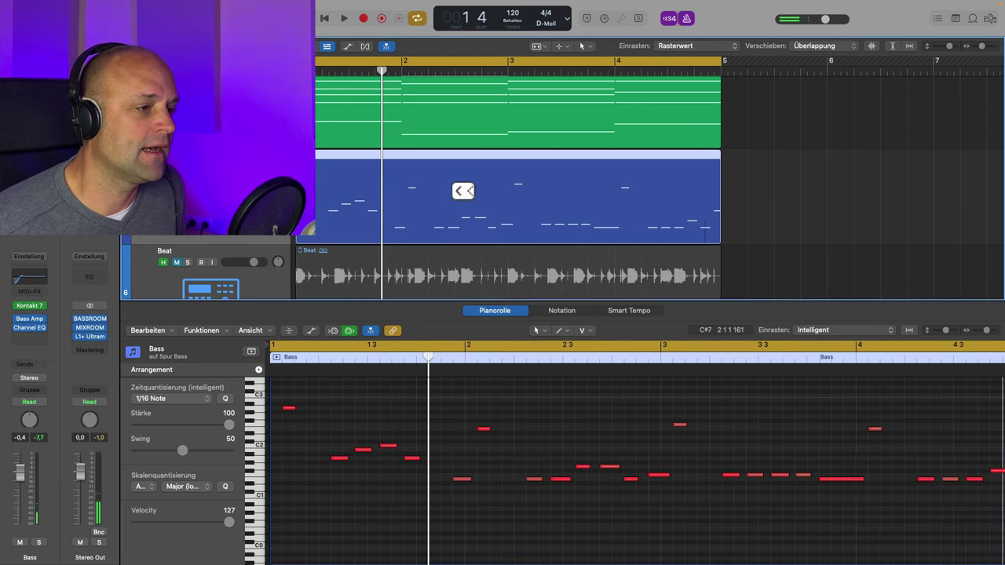
pyautogui.press('space')
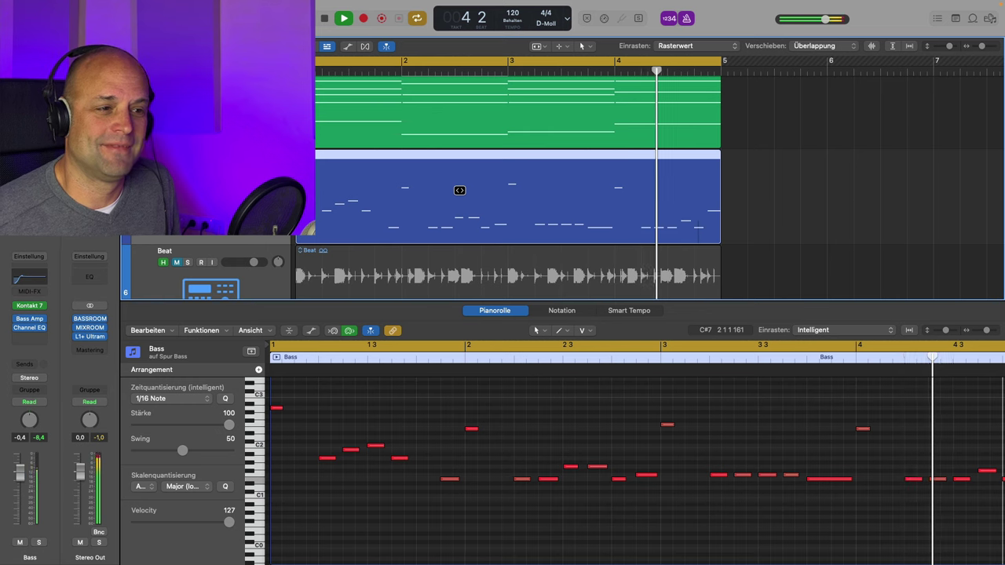
pyautogui.press('space')
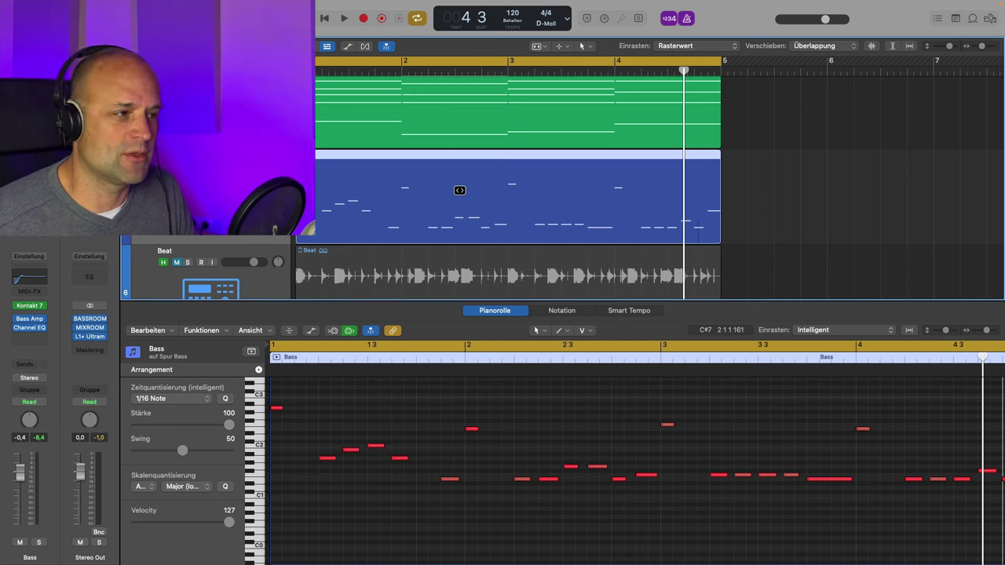
# Step: Select the Beat track, close the editor, unmute and solo the track, and play its loop
pyautogui.click(227, 284)
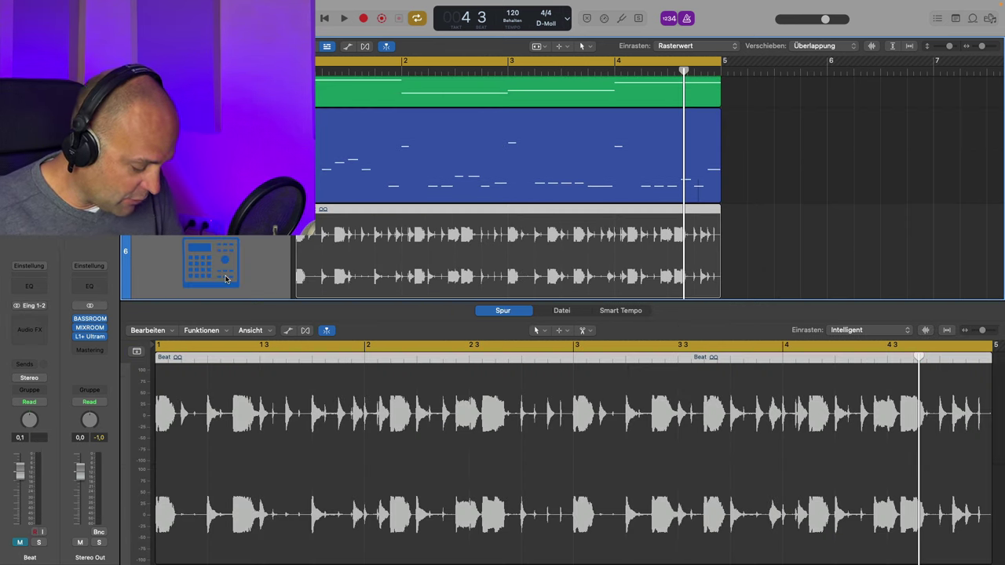
pyautogui.press('p')
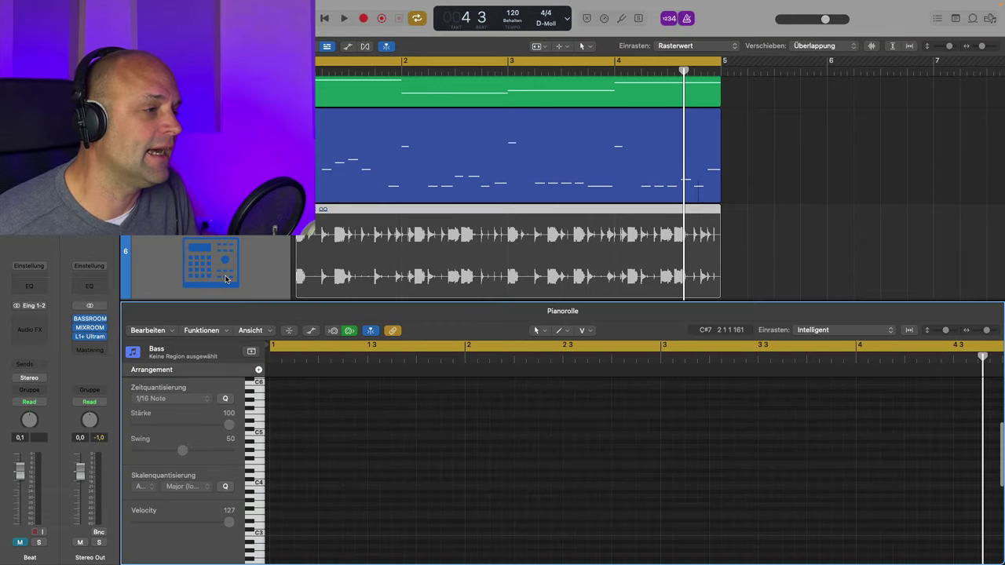
pyautogui.press('p')
pyautogui.click(180, 440)
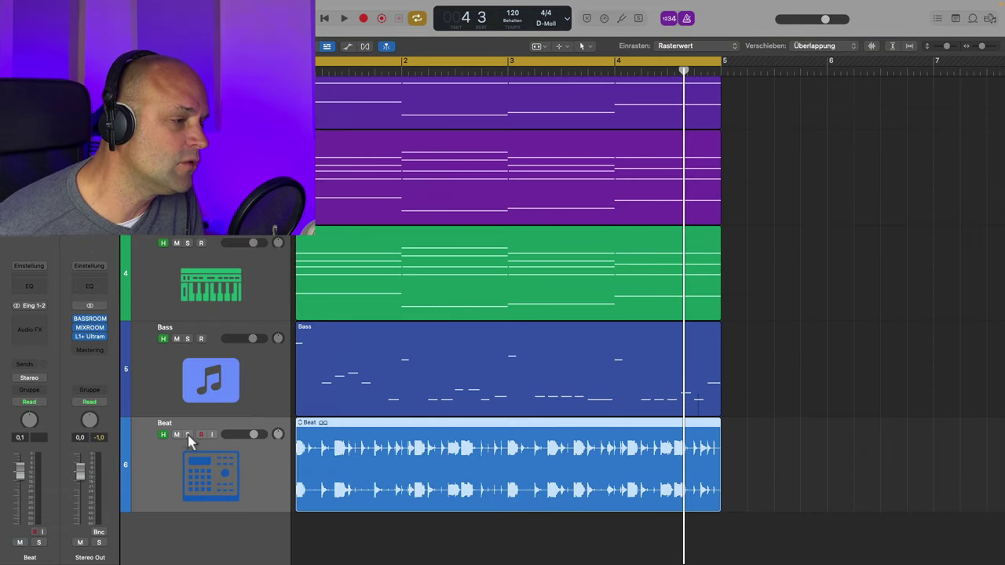
pyautogui.click(187, 435)
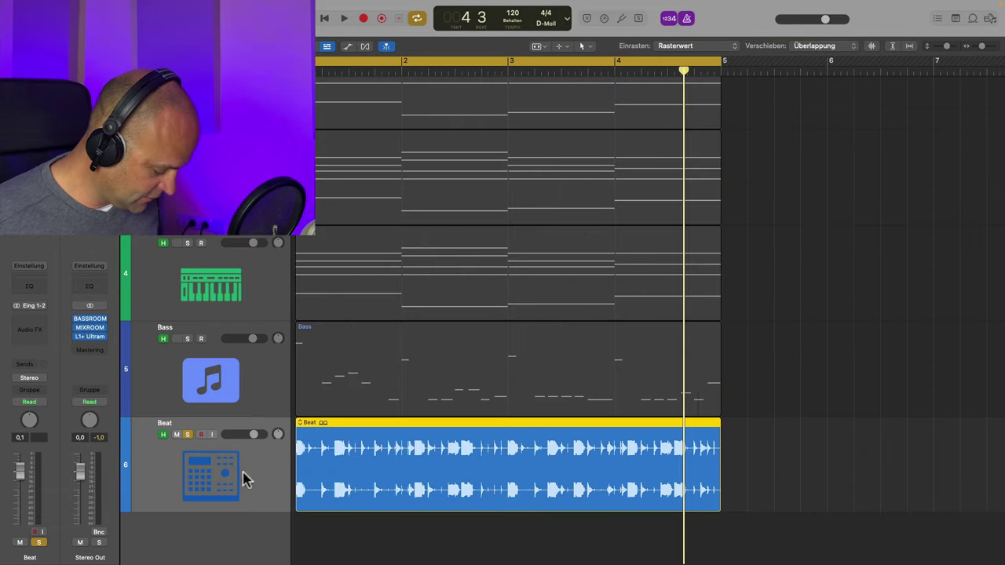
pyautogui.press('space')
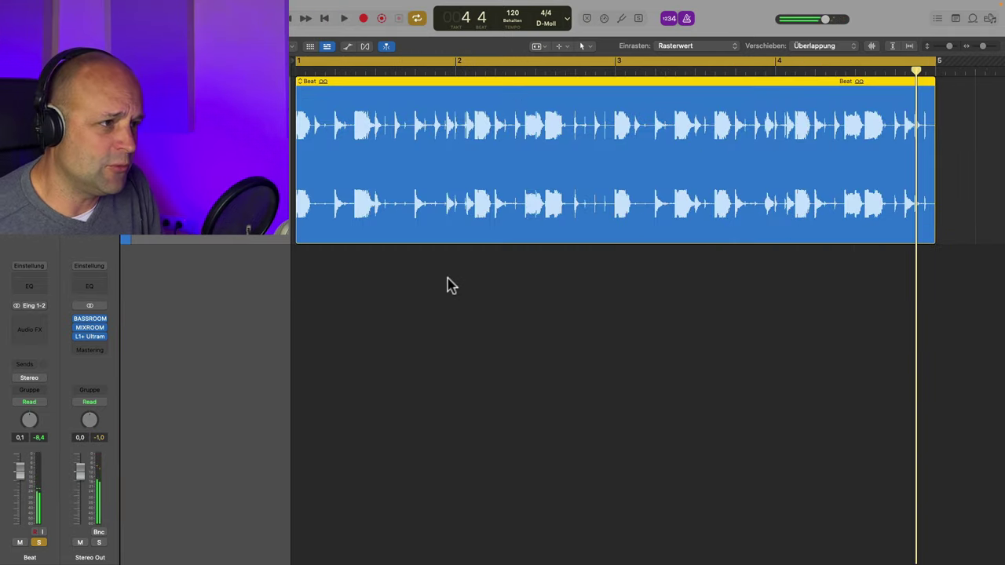
# Step: Switch back to the Pointer tool, split the Beat region at bar 3 and delete everything after it
pyautogui.click(538, 45)
pyautogui.click(544, 56)
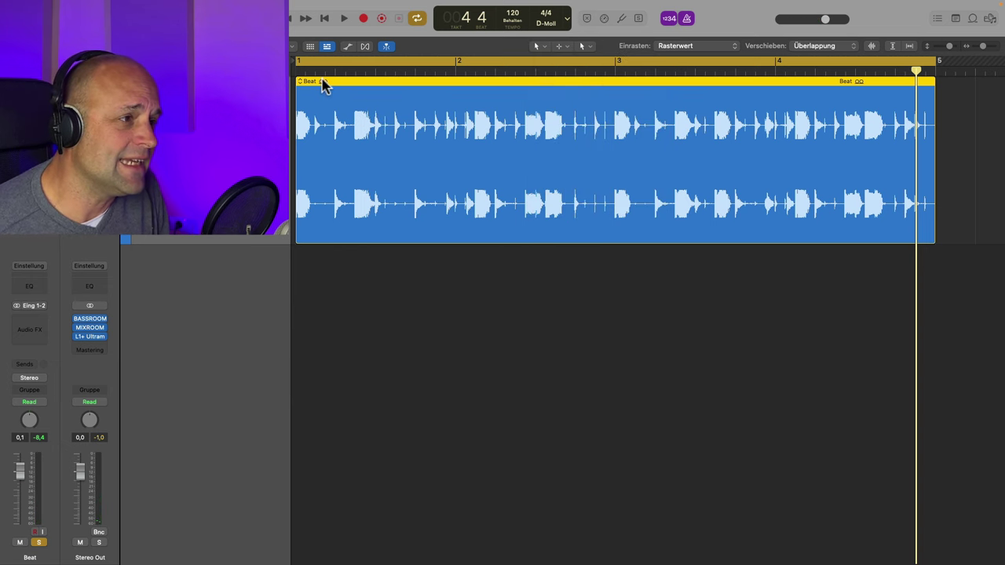
pyautogui.click(317, 71)
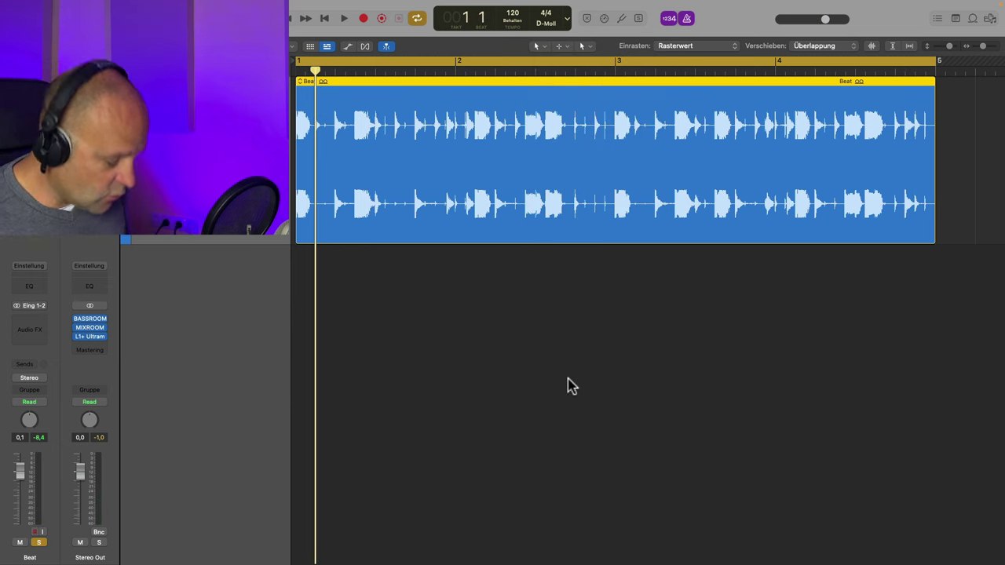
pyautogui.scroll(3, 570, 380)
pyautogui.hscroll(-1, 536, 369)
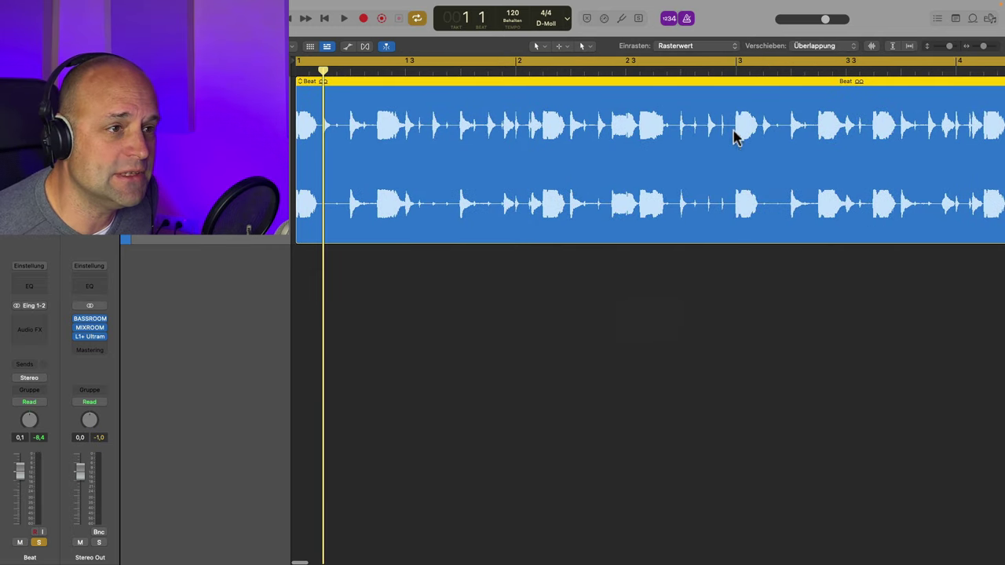
pyautogui.click(737, 69)
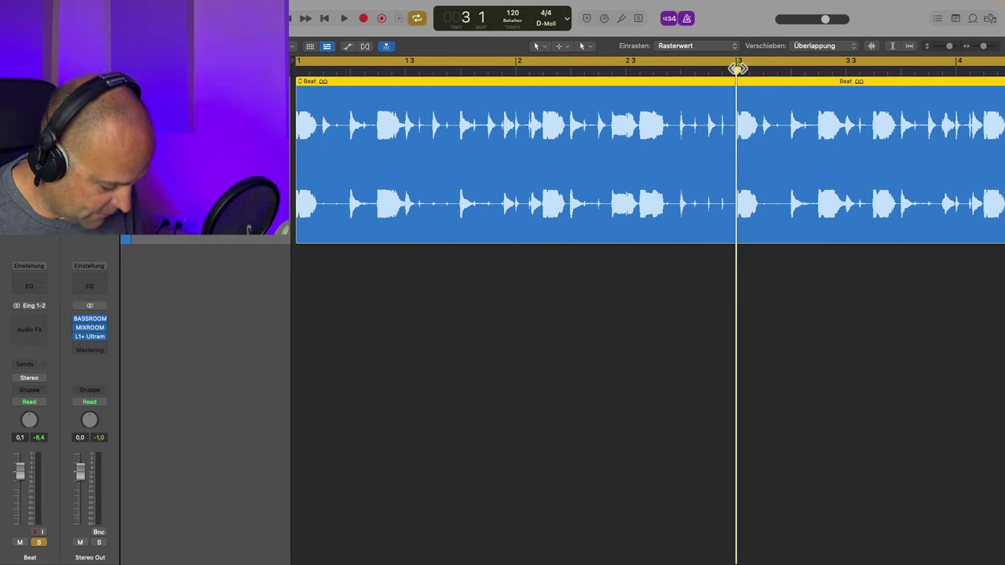
pyautogui.click(778, 101)
pyautogui.press('Delete')
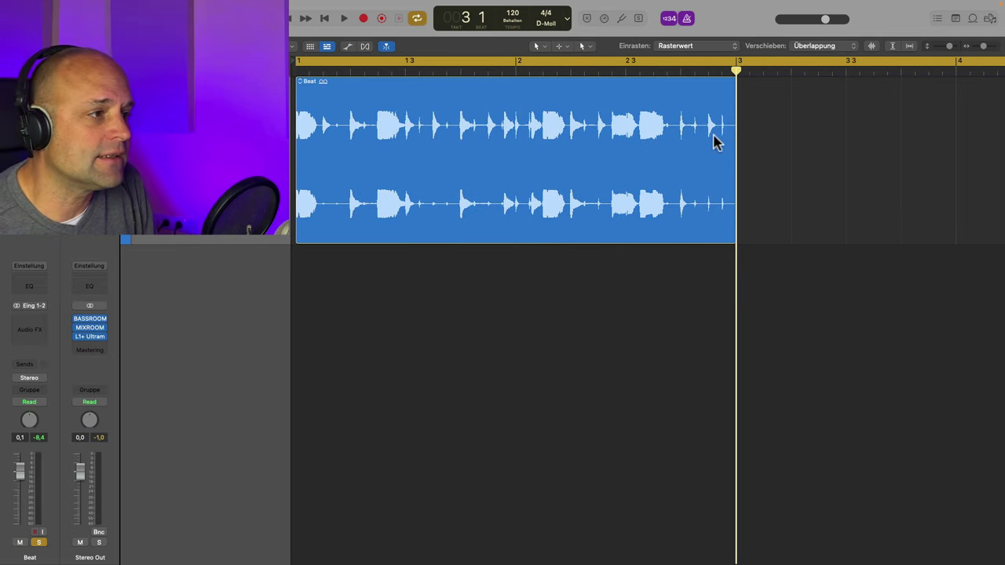
# Step: Cut the two-bar Beat region into equal eighth-note slices with the Scissors tool
pyautogui.click(323, 70)
pyautogui.click(585, 46)
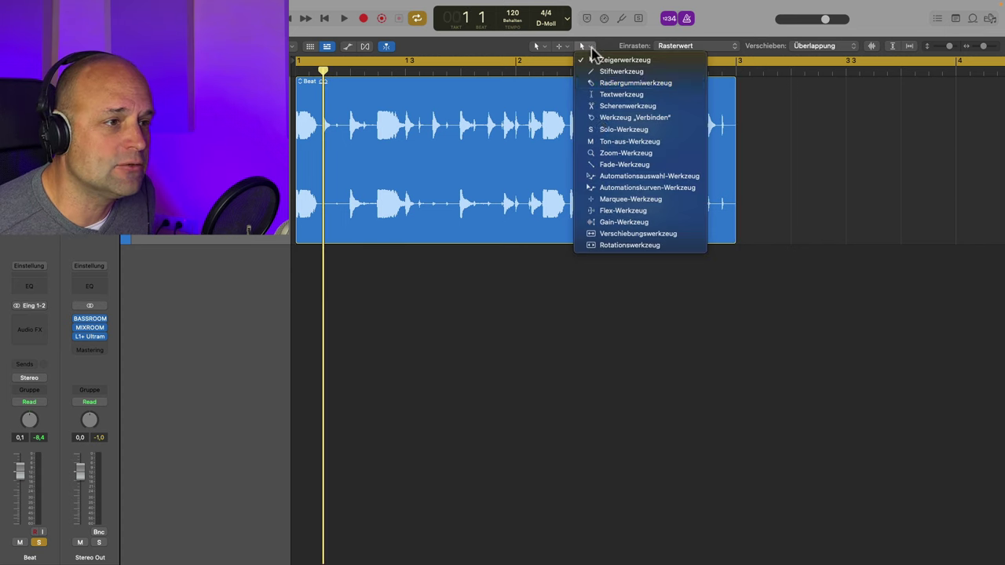
pyautogui.click(636, 106)
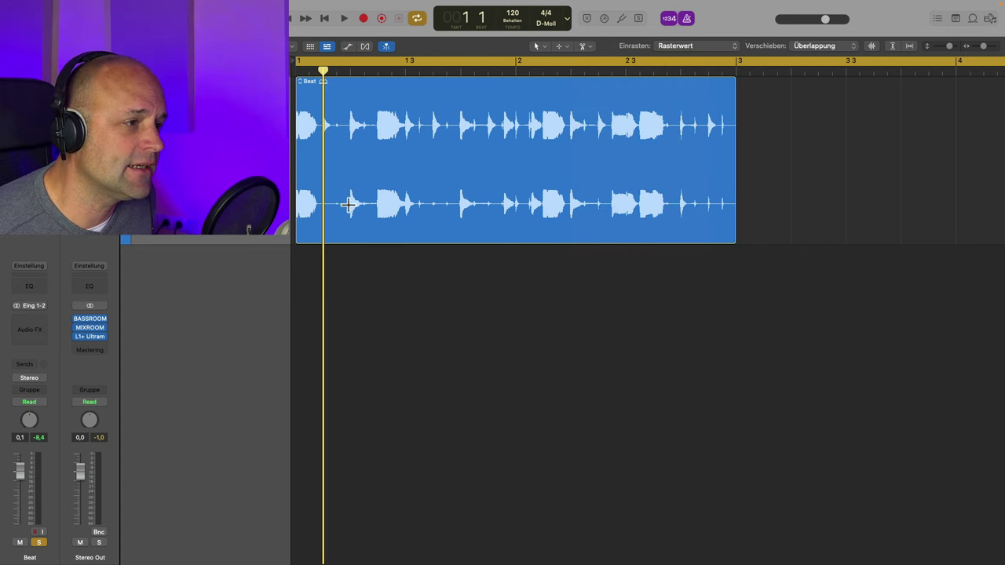
pyautogui.click(389, 88)
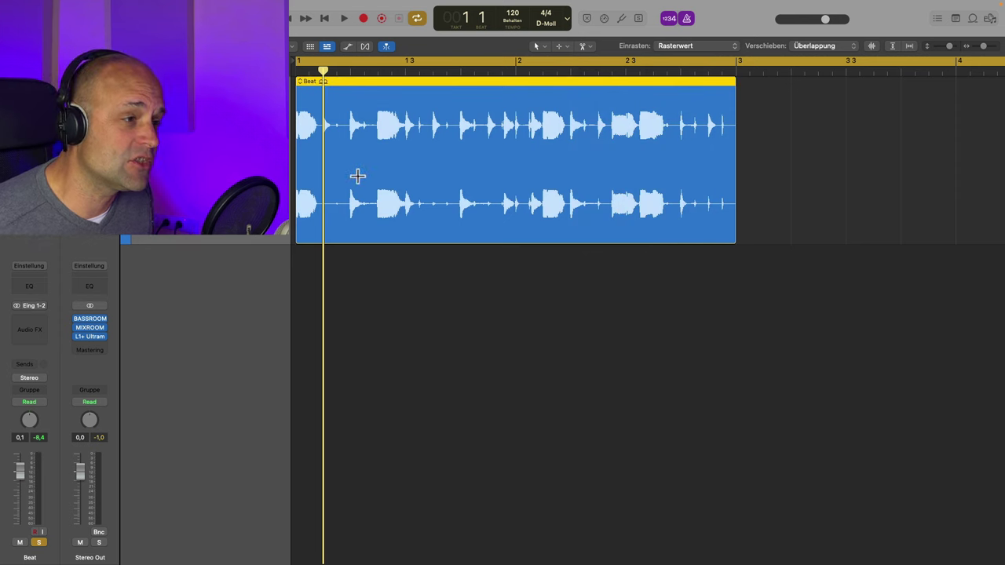
pyautogui.keyDown('alt'); pyautogui.click(325, 110); pyautogui.keyUp('alt')
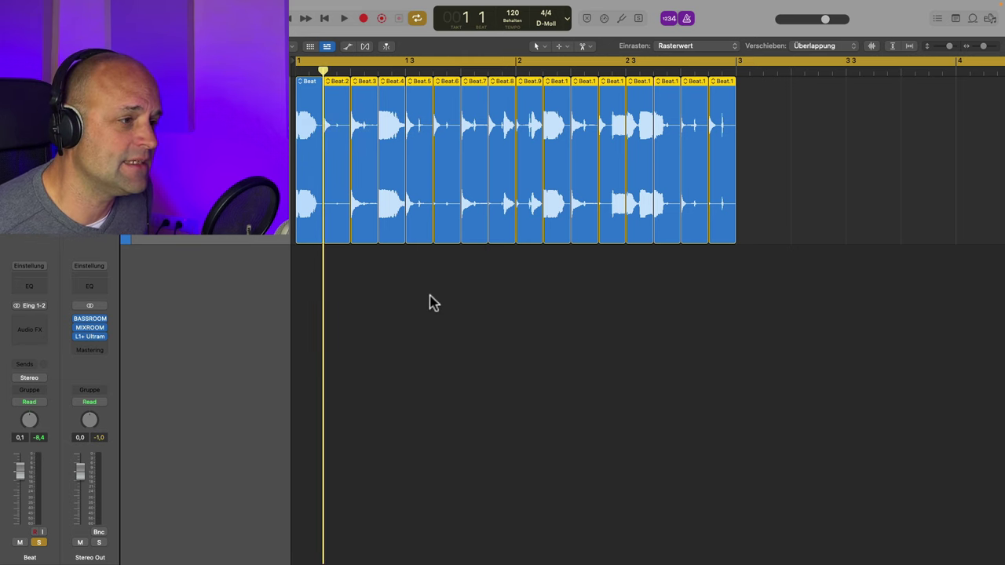
# Step: Activate the Rotation tool for the arrangement and deselect all Beat slices
pyautogui.scroll(2, 446, 305)
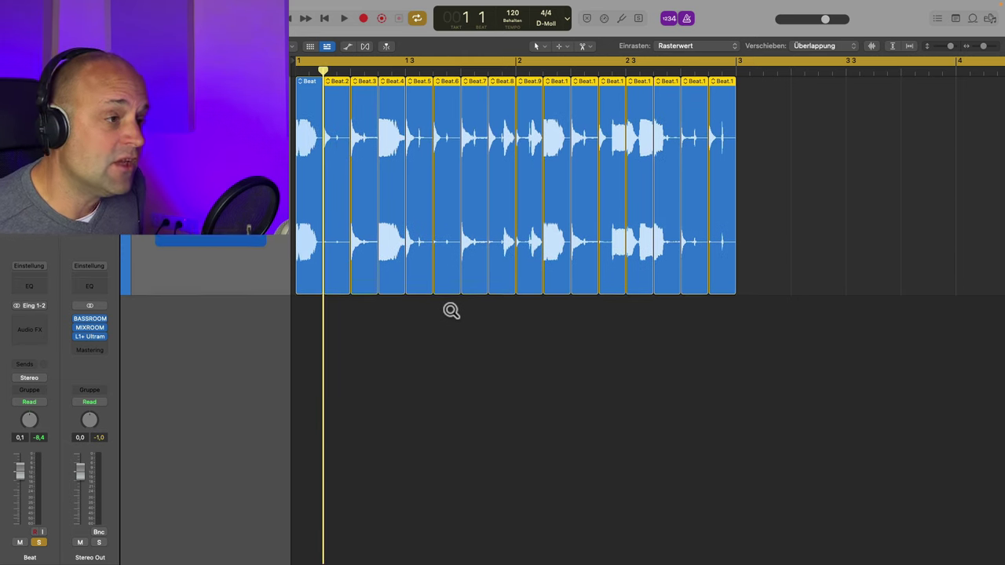
pyautogui.scroll(5, 455, 313)
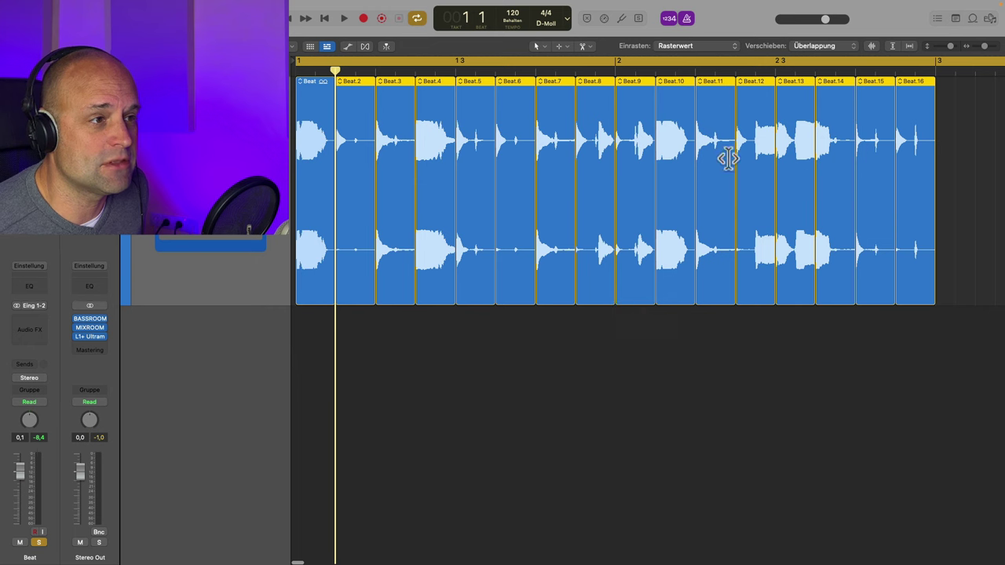
pyautogui.click(537, 47)
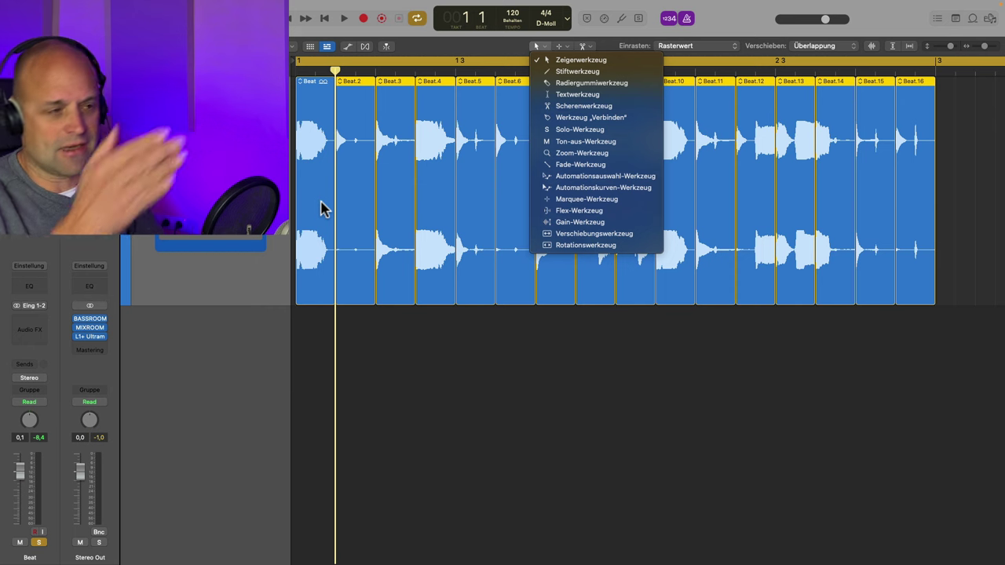
pyautogui.click(606, 247)
pyautogui.click(475, 385)
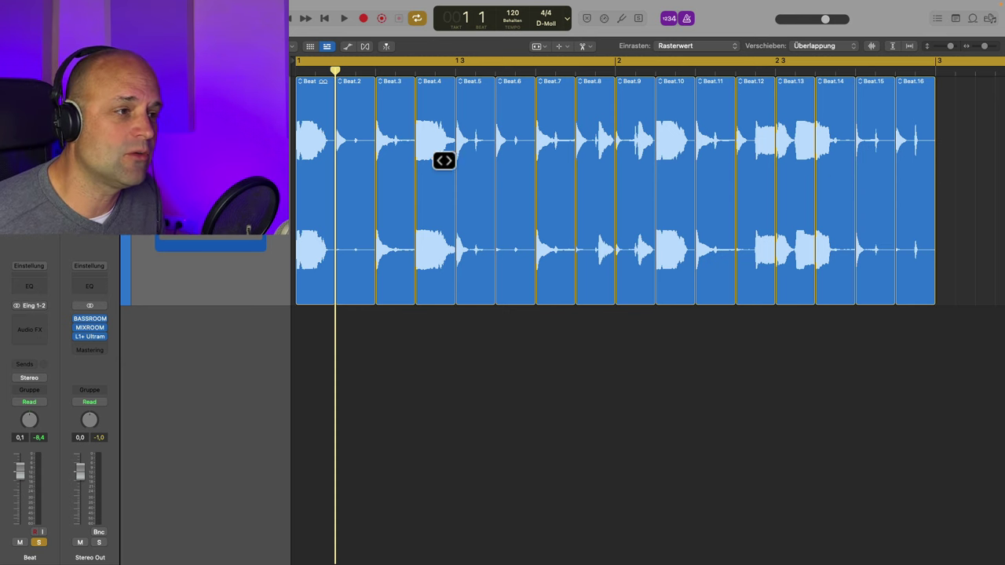
# Step: Rotate the audio inside slices Beat.4, Beat.7, Beat.10, Beat.9, Beat.14, Beat.15 and Beat.16 by a sixteenth note each
pyautogui.click(437, 94)
pyautogui.moveTo(424, 148)
pyautogui.mouseDown()
pyautogui.moveTo(447, 146)
pyautogui.moveTo(432, 150)
pyautogui.mouseUp()
pyautogui.moveTo(552, 148); pyautogui.dragTo(570, 148)
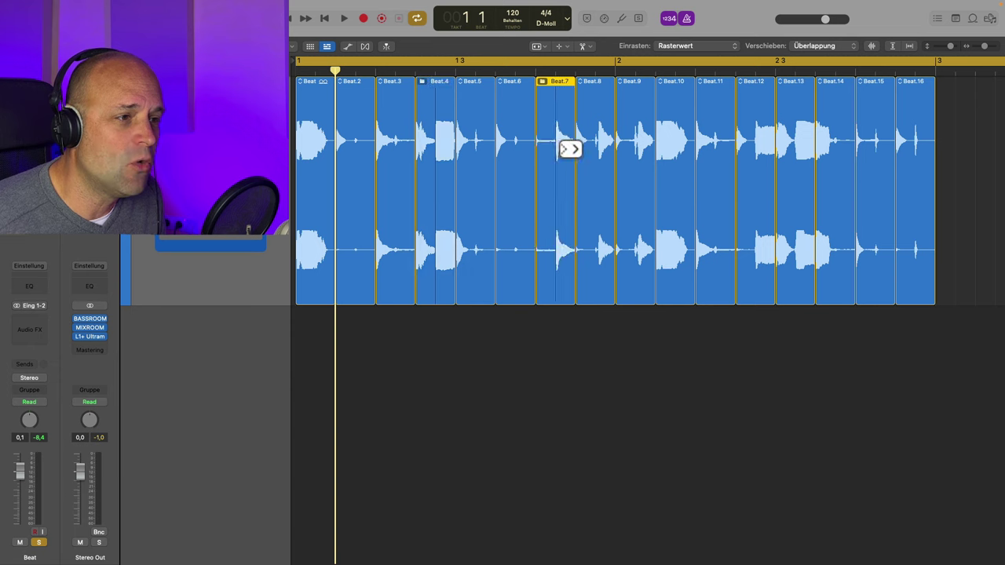
pyautogui.moveTo(665, 146); pyautogui.dragTo(691, 146)
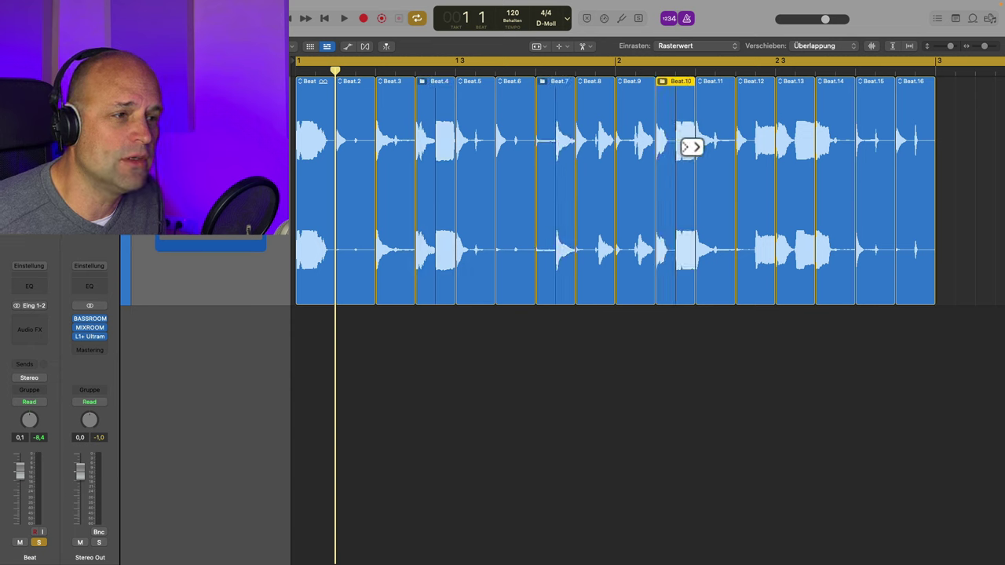
pyautogui.click(639, 148)
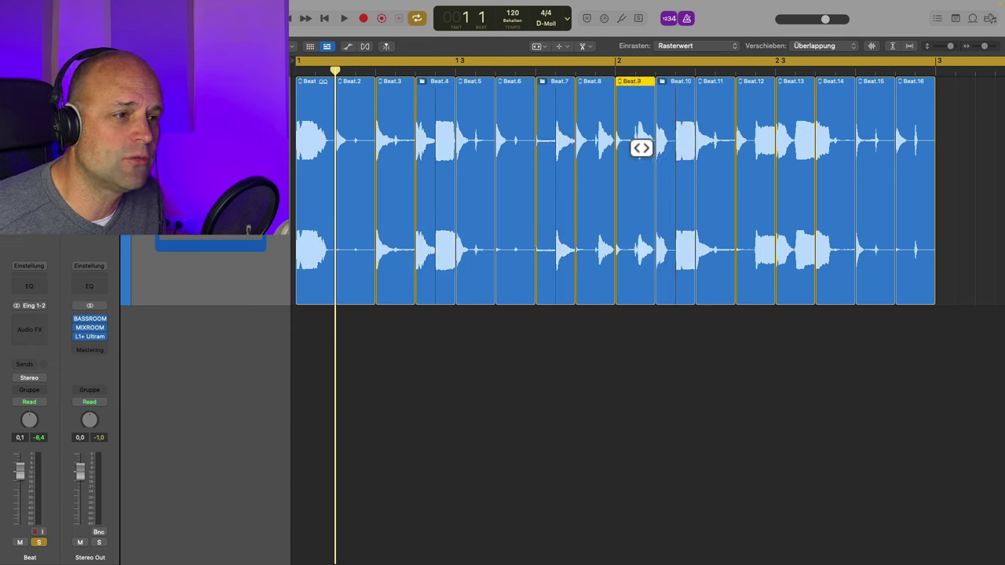
pyautogui.click(831, 146)
pyautogui.moveTo(831, 146); pyautogui.dragTo(929, 143)
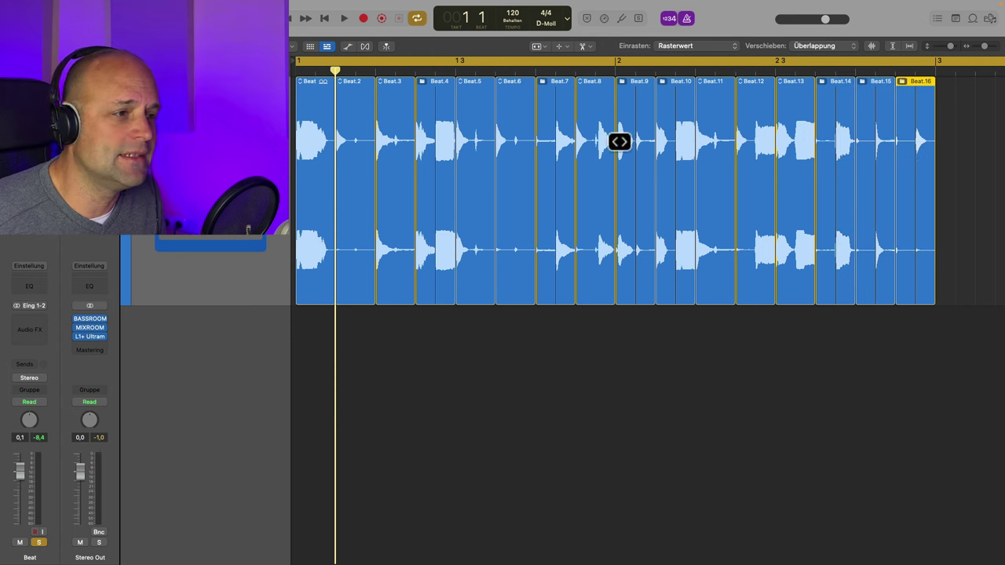
# Step: Rotate the audio inside slices Beat.6 and Beat.3 by a sixteenth note each
pyautogui.click(508, 144)
pyautogui.moveTo(508, 144); pyautogui.dragTo(527, 145)
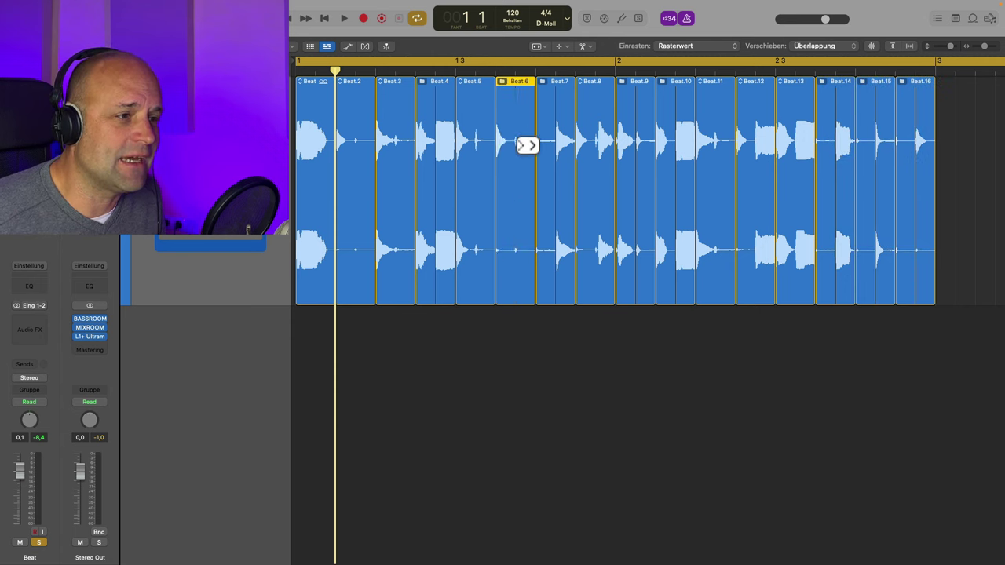
pyautogui.click(401, 144)
pyautogui.moveTo(401, 144); pyautogui.dragTo(410, 144)
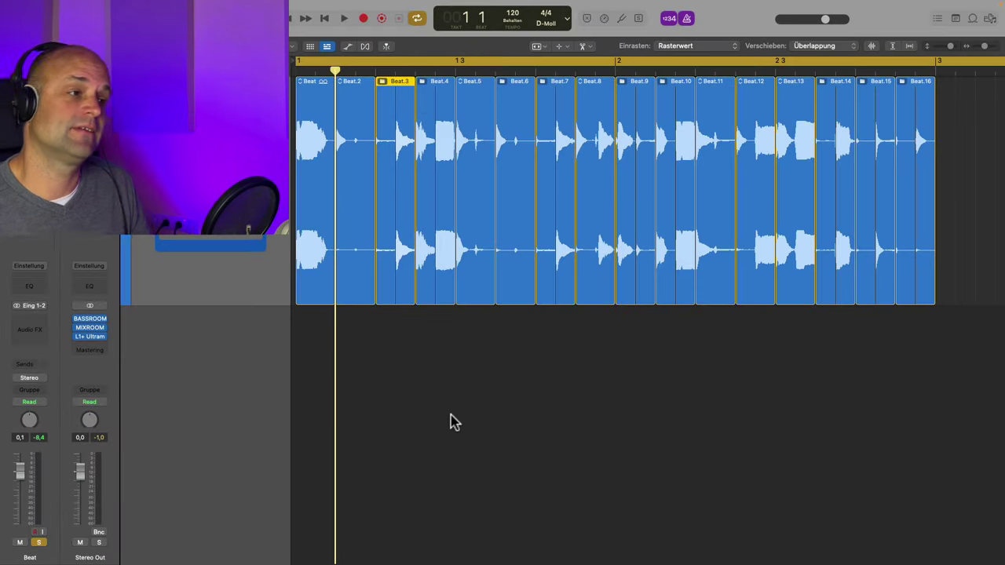
# Step: Play the sliced beat in a two-bar cycle, rotating the first slice, Beat.3 and Beat.4 among others while listening, and stop playback
pyautogui.click(453, 422)
pyautogui.press('space')
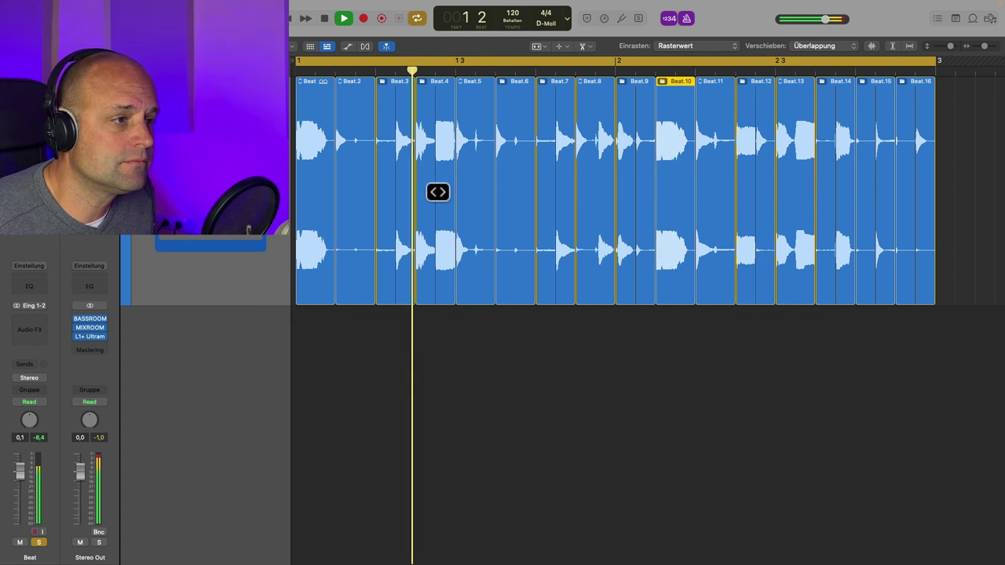
pyautogui.moveTo(303, 194); pyautogui.dragTo(319, 193)
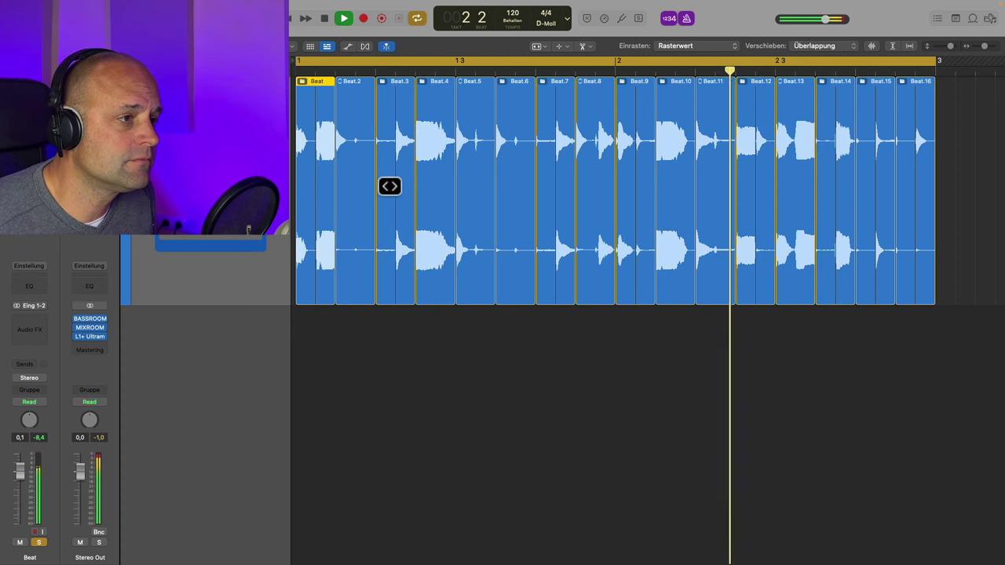
pyautogui.moveTo(388, 186); pyautogui.dragTo(420, 186)
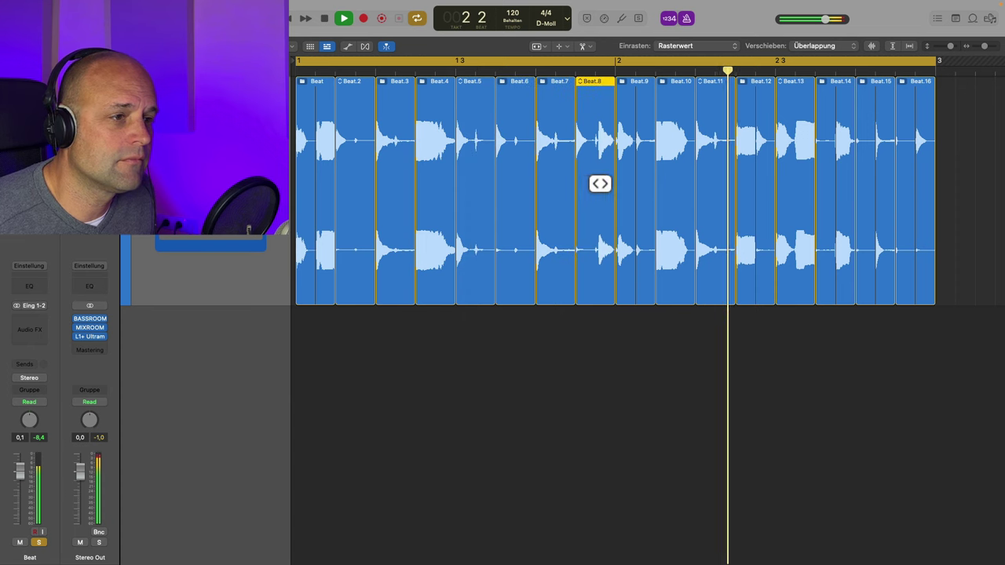
pyautogui.press('space')
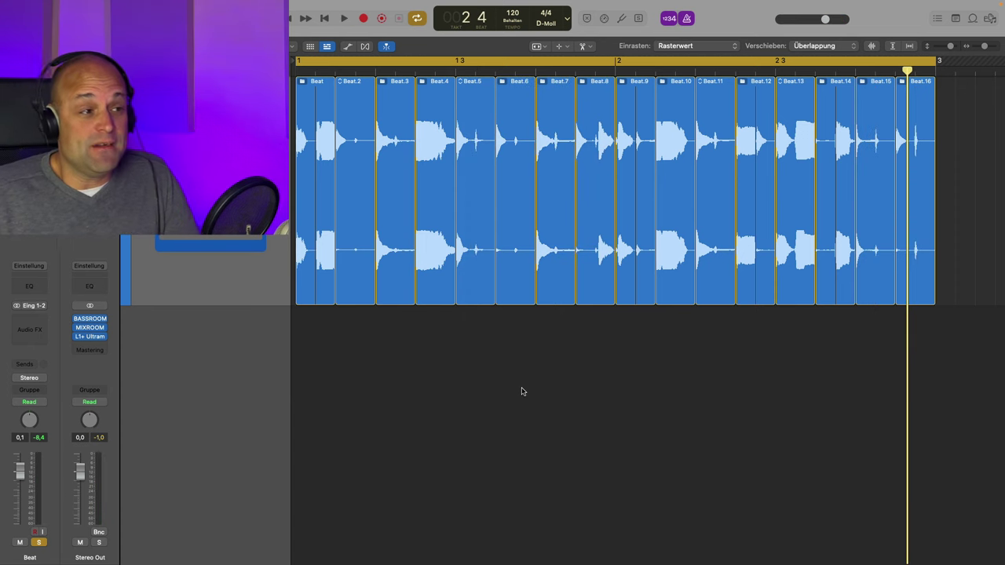